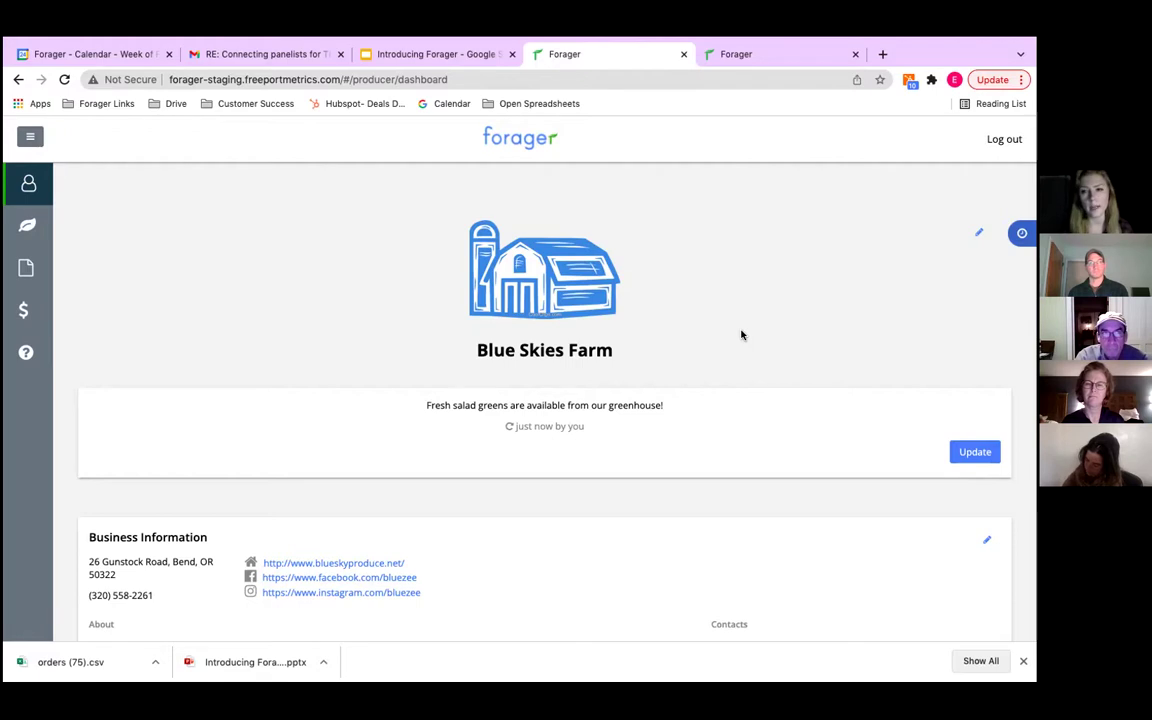
# Open the farm profile's Ordering Information for editing and go to the buyers' delivery schedule.
pyautogui.scroll(-3, 571, 362)
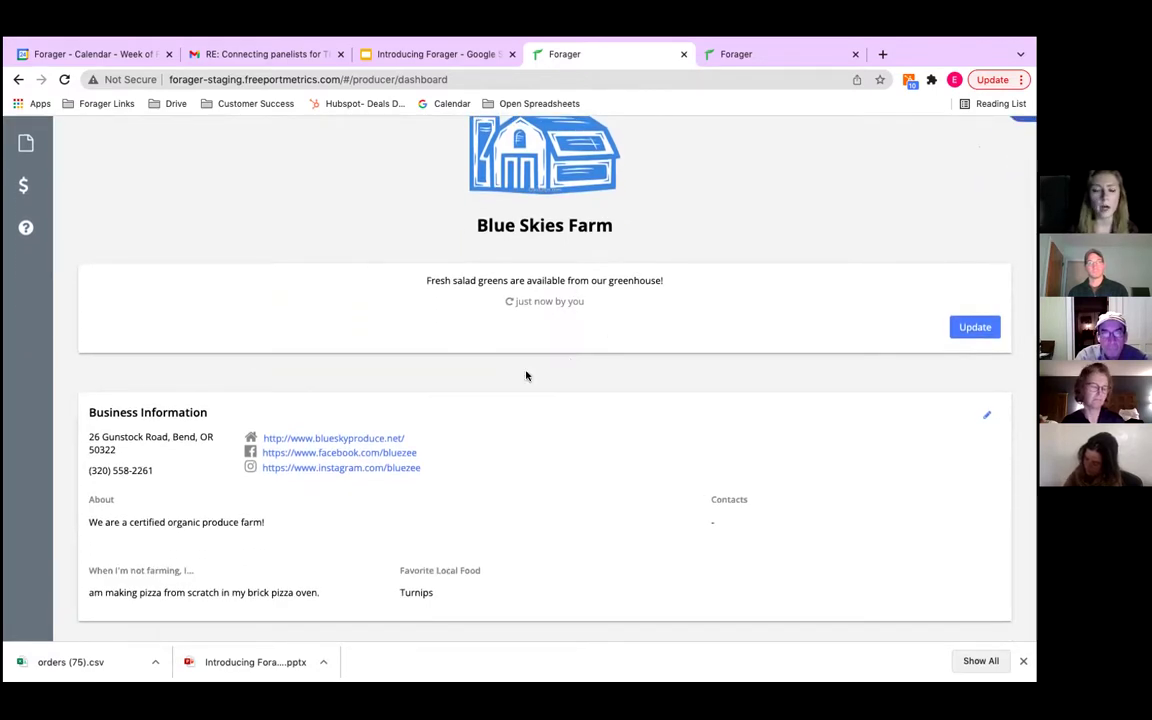
pyautogui.scroll(2, 527, 375)
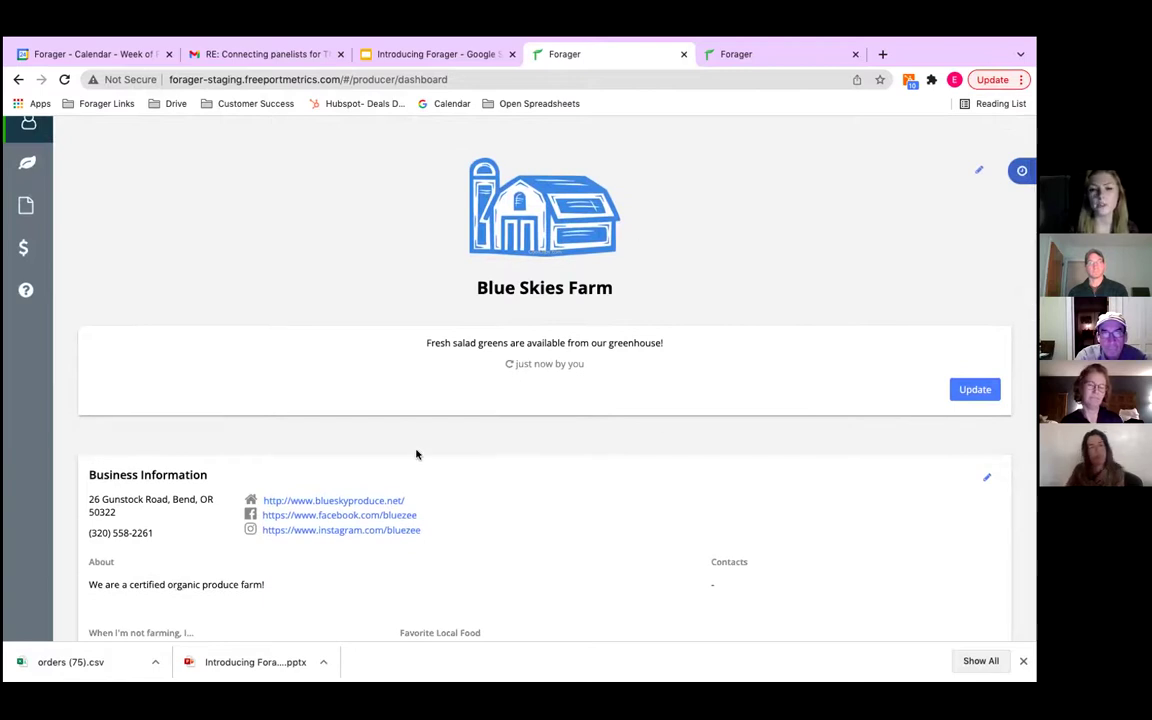
pyautogui.scroll(-4, 504, 437)
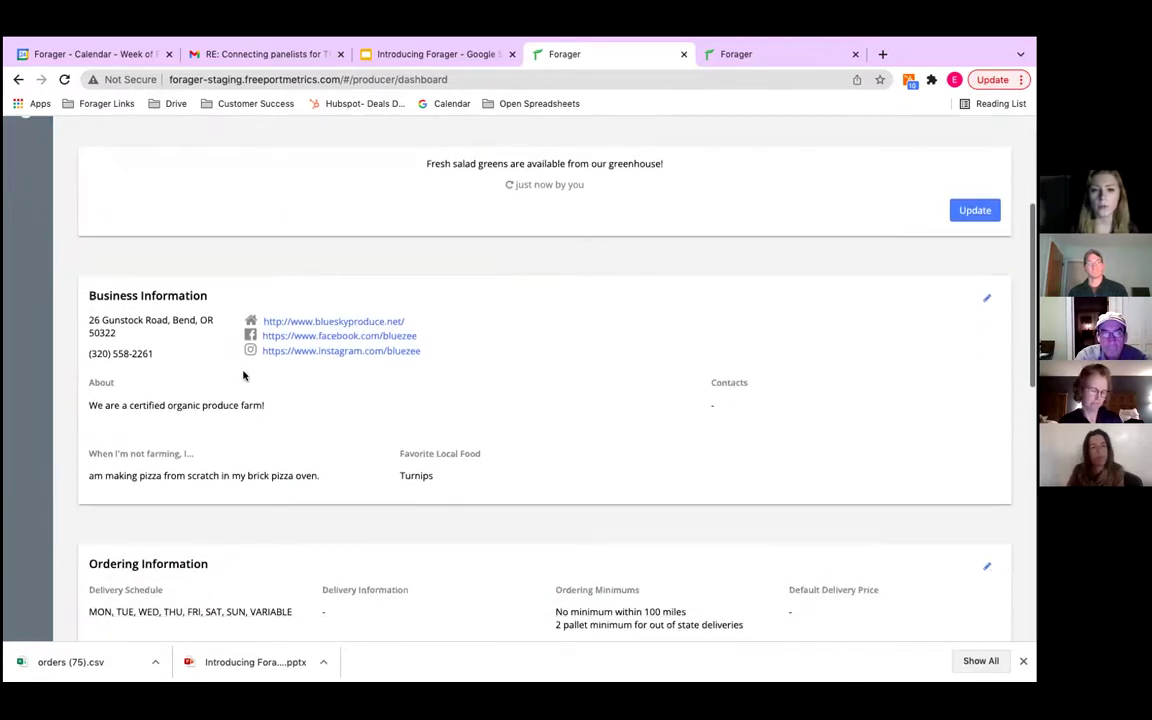
pyautogui.scroll(-3, 515, 418)
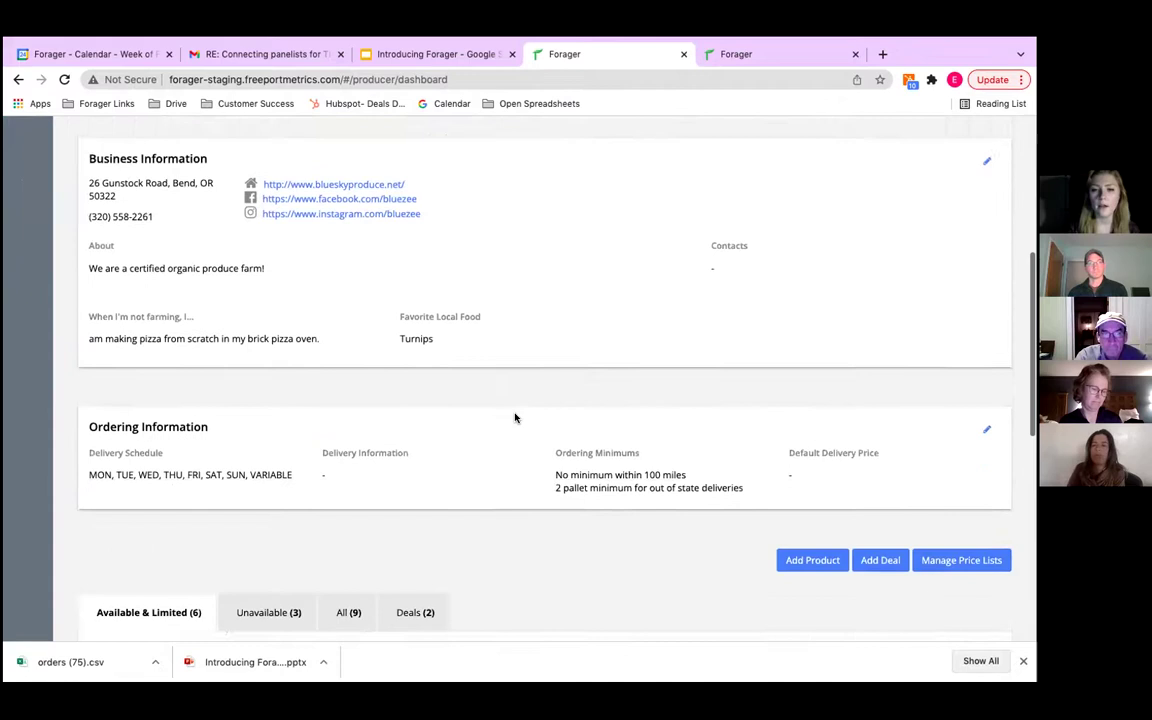
pyautogui.scroll(-2, 515, 418)
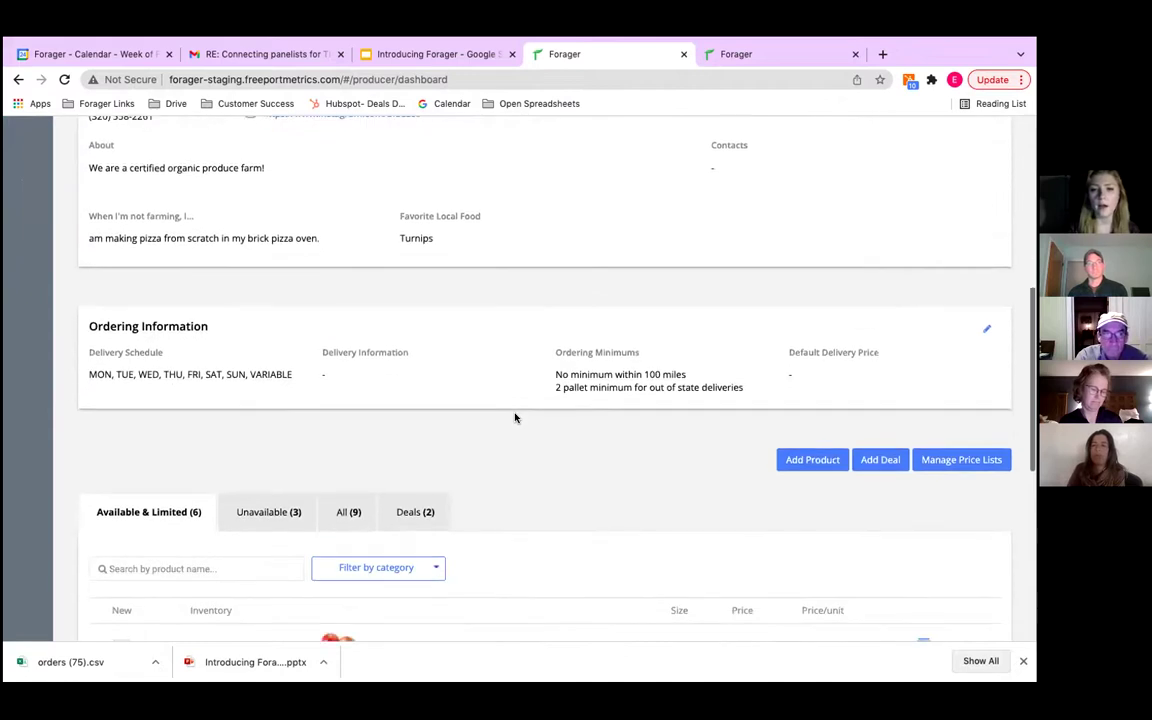
pyautogui.click(987, 333)
pyautogui.scroll(-3, 548, 317)
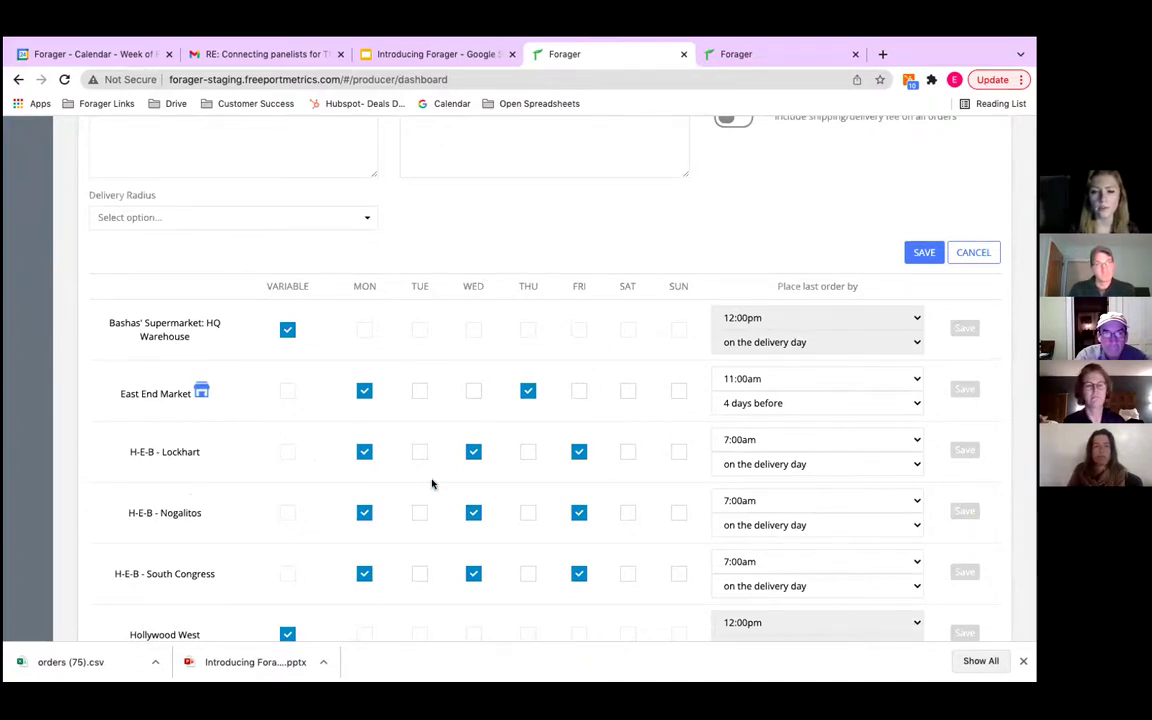
# Check the last-order day choices for East End Market, and leave the Ordering Information editor without saving.
pyautogui.click(783, 406)
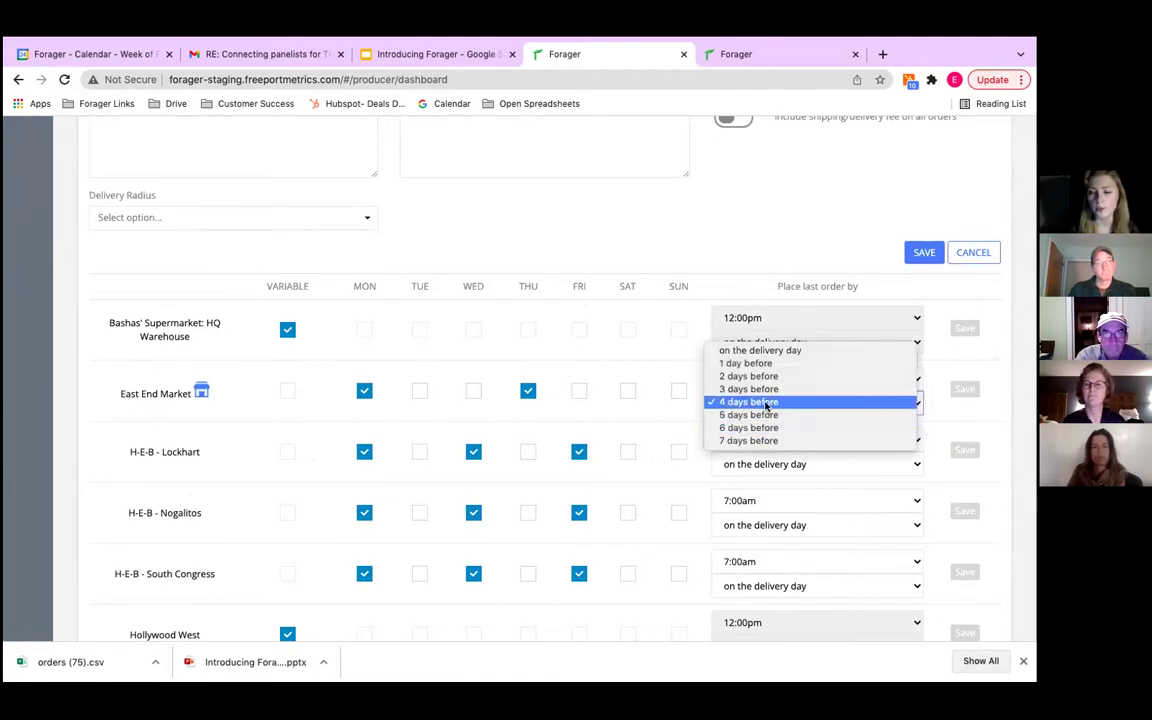
pyautogui.click(766, 402)
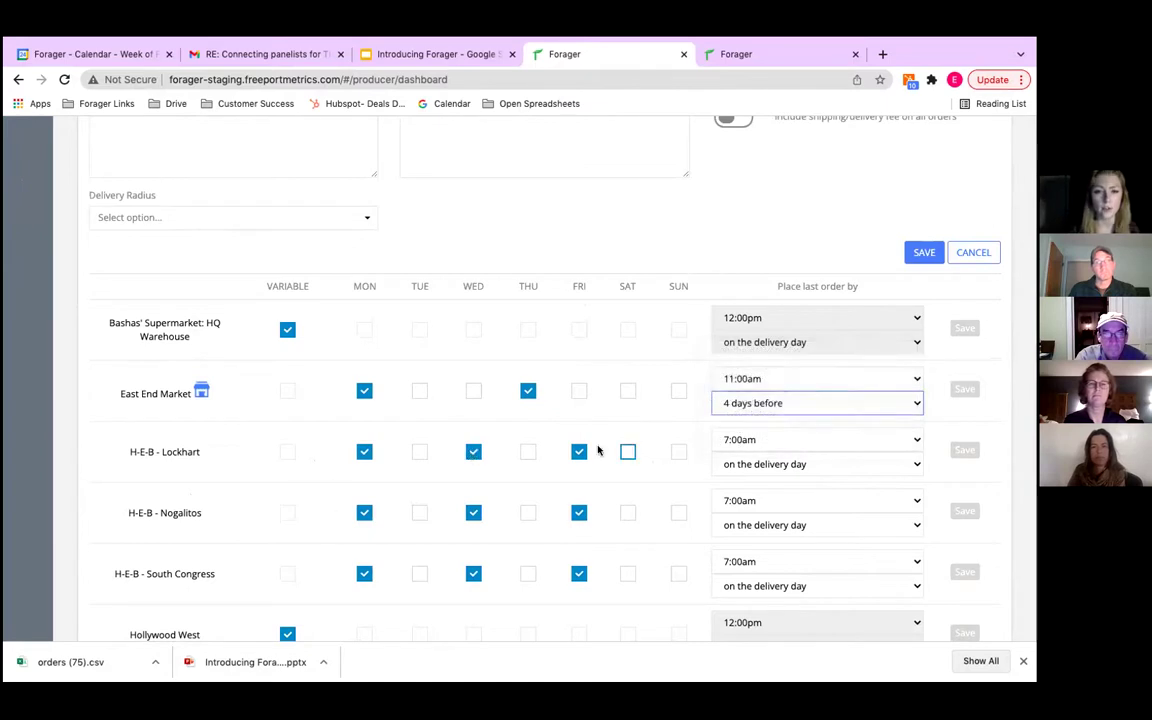
pyautogui.scroll(4, 667, 451)
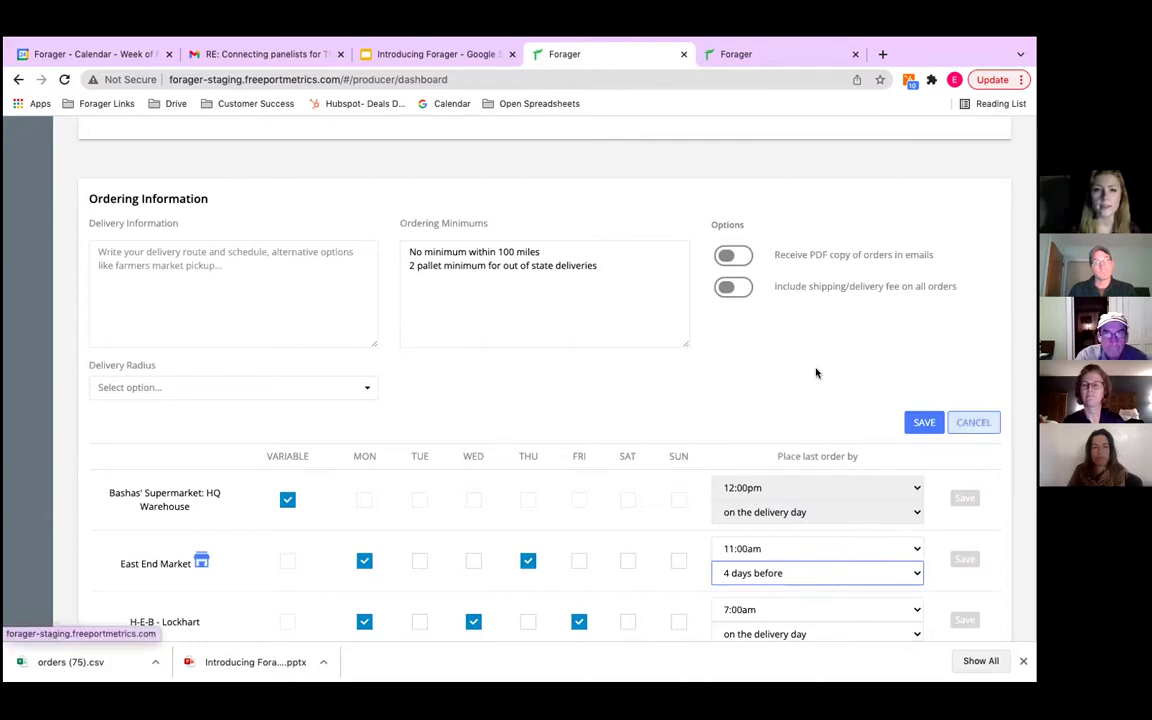
pyautogui.click(956, 426)
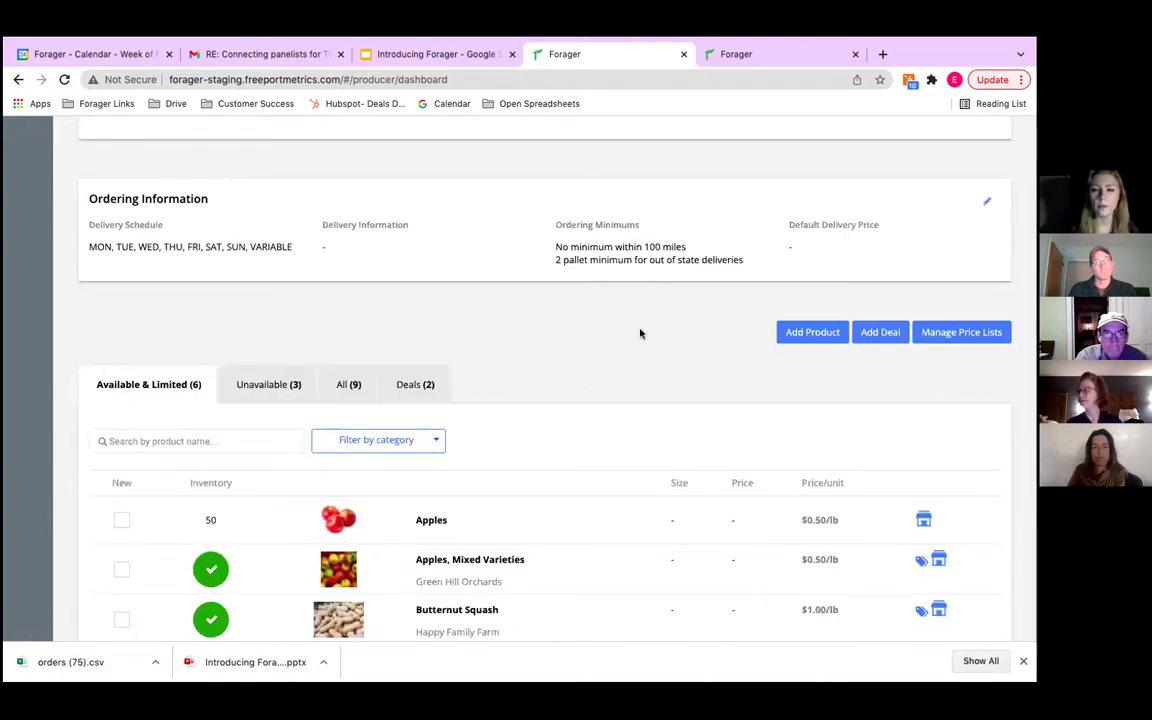
# Mark Apples, Mixed Varieties as unavailable, checking the Unavailable product list, and return to the Available & Limited products.
pyautogui.scroll(-3, 641, 333)
pyautogui.scroll(-2, 641, 333)
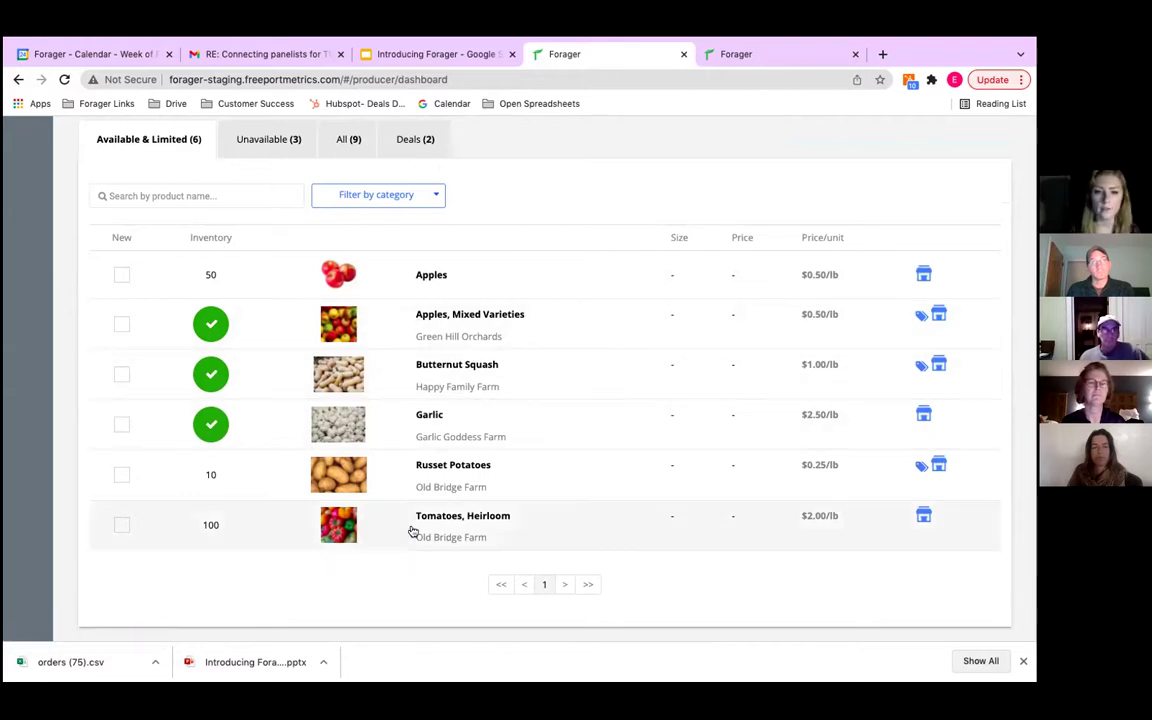
pyautogui.click(265, 150)
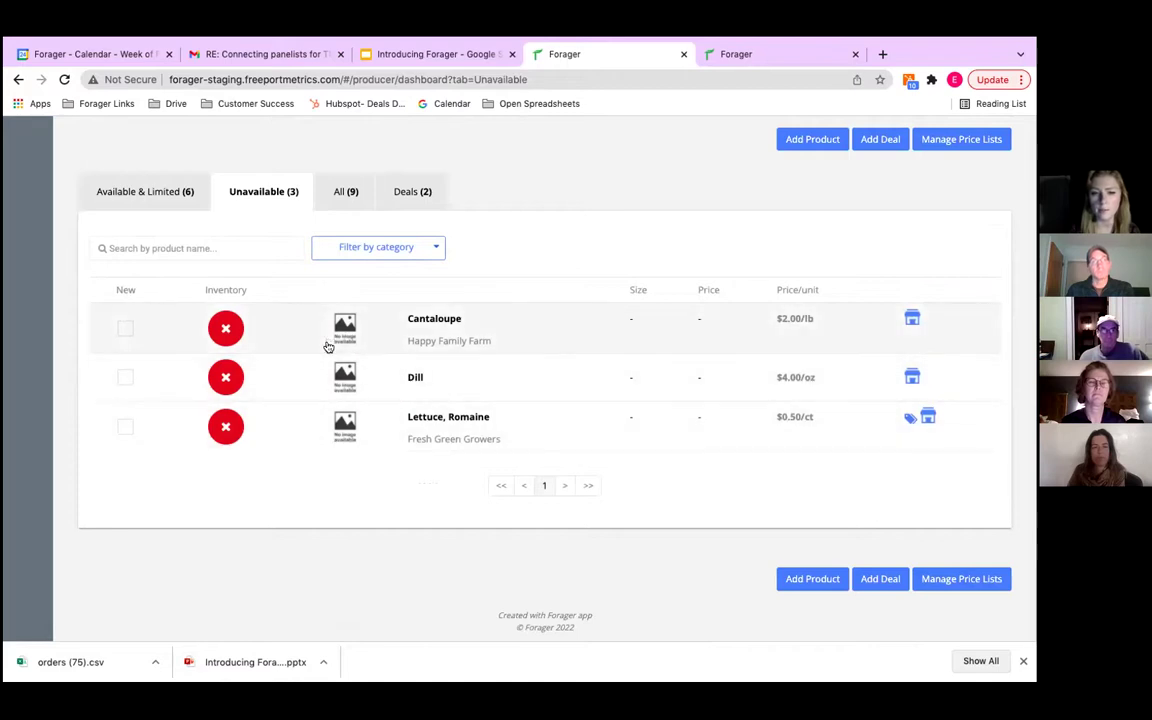
pyautogui.click(152, 193)
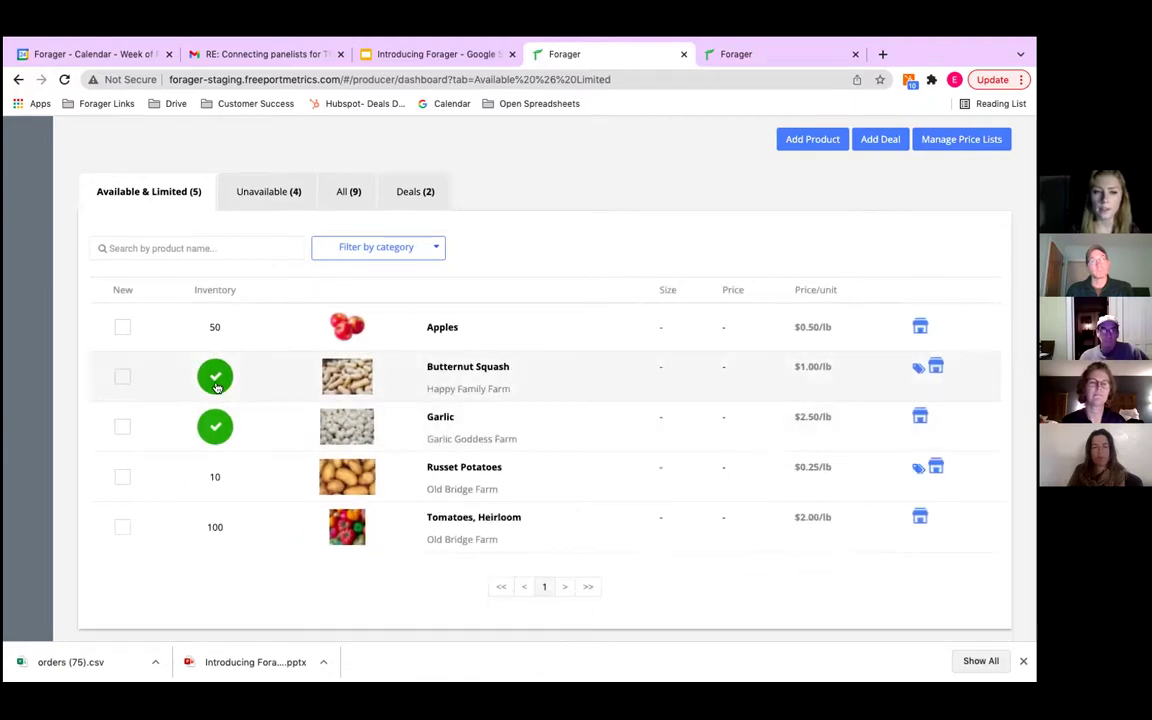
pyautogui.click(263, 210)
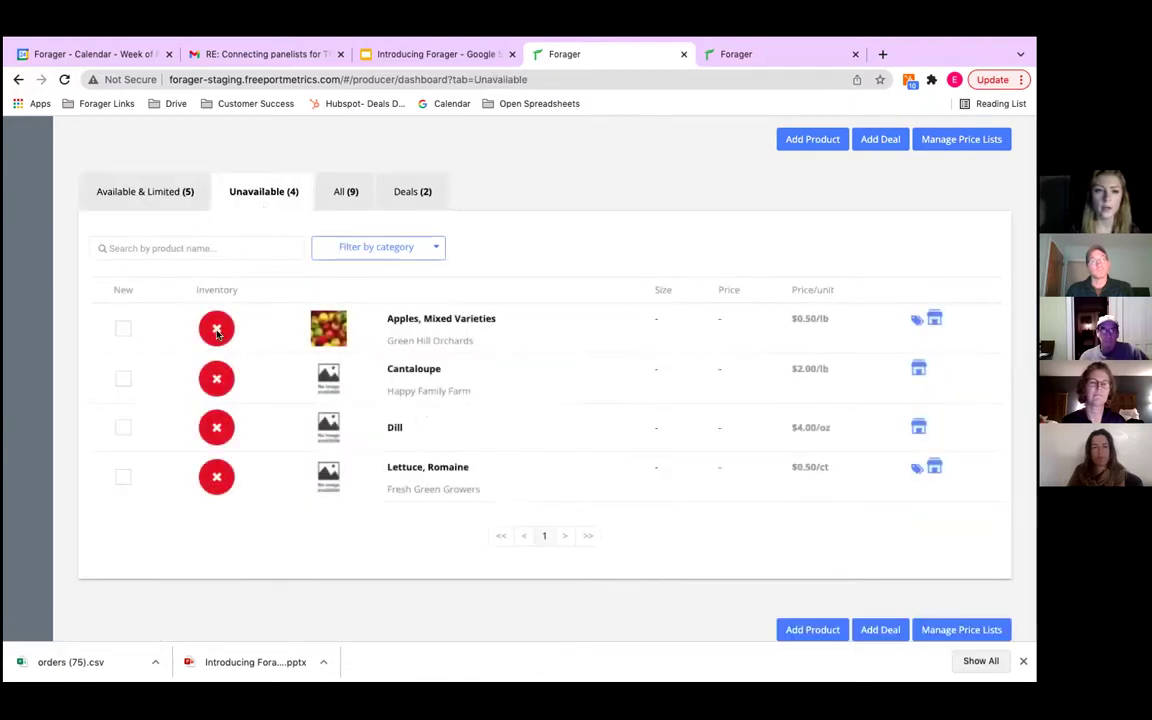
pyautogui.click(157, 192)
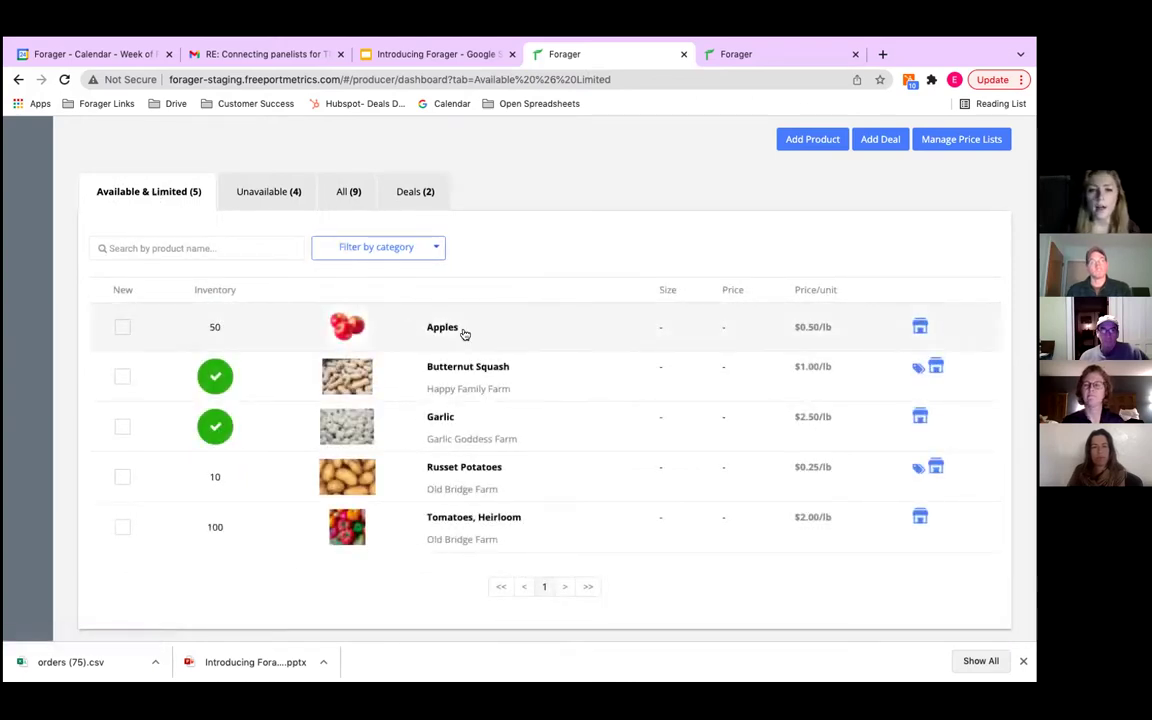
# Open the Butternut Squash product, examine its availability, description, default price and buyer-specific pricing, and close it unchanged.
pyautogui.click(543, 381)
pyautogui.scroll(-4, 901, 346)
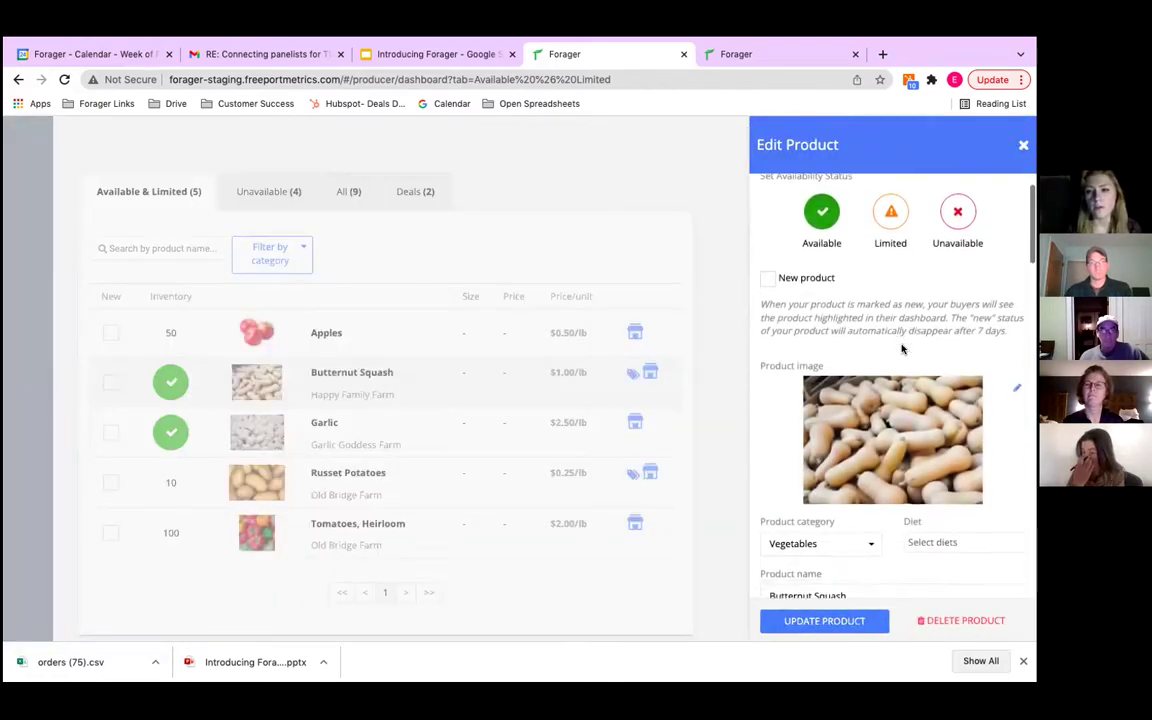
pyautogui.scroll(-6, 901, 346)
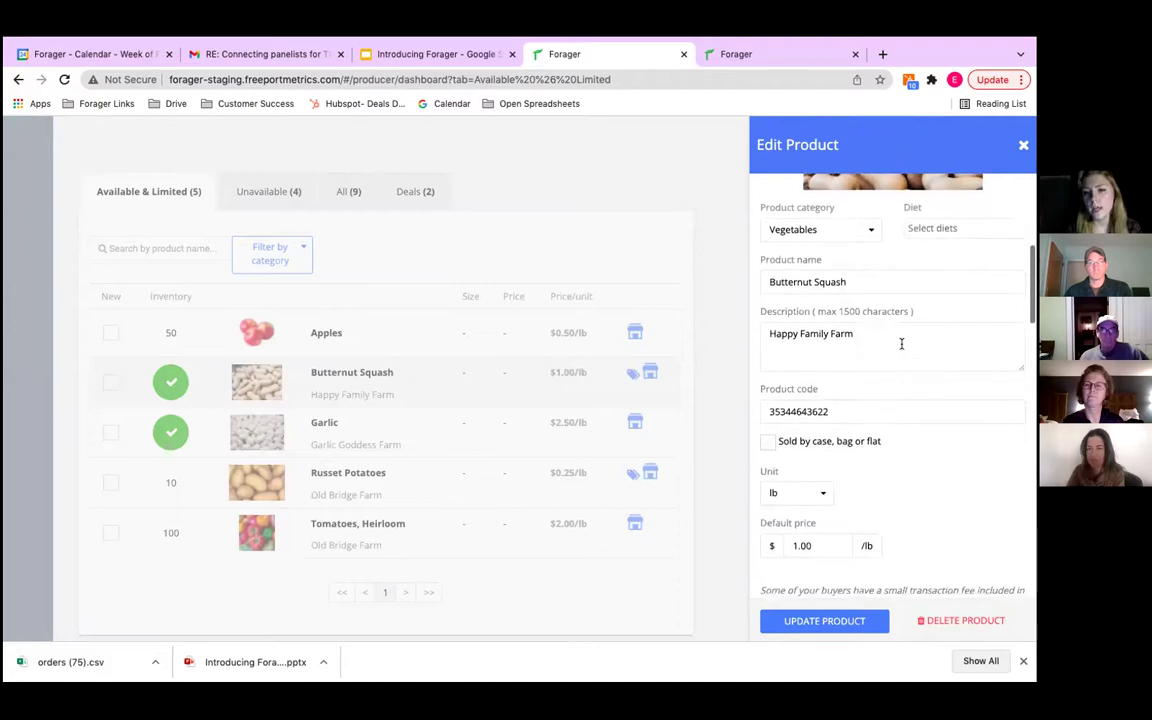
pyautogui.scroll(-5, 901, 343)
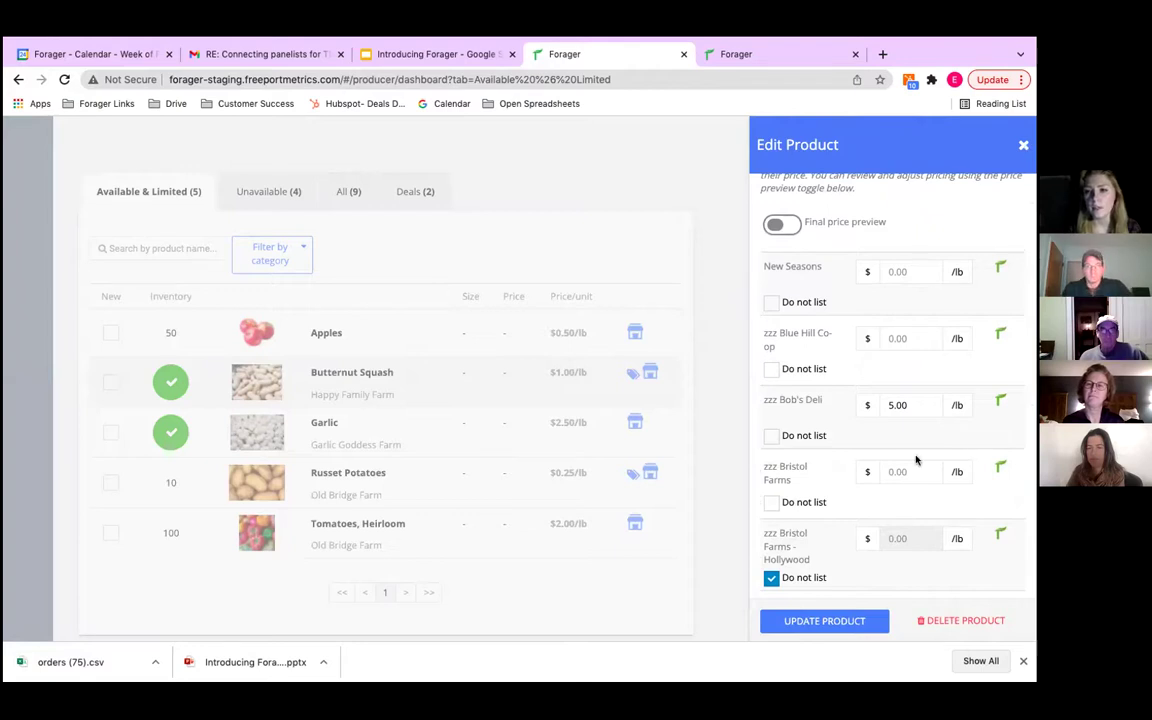
pyautogui.scroll(3, 898, 480)
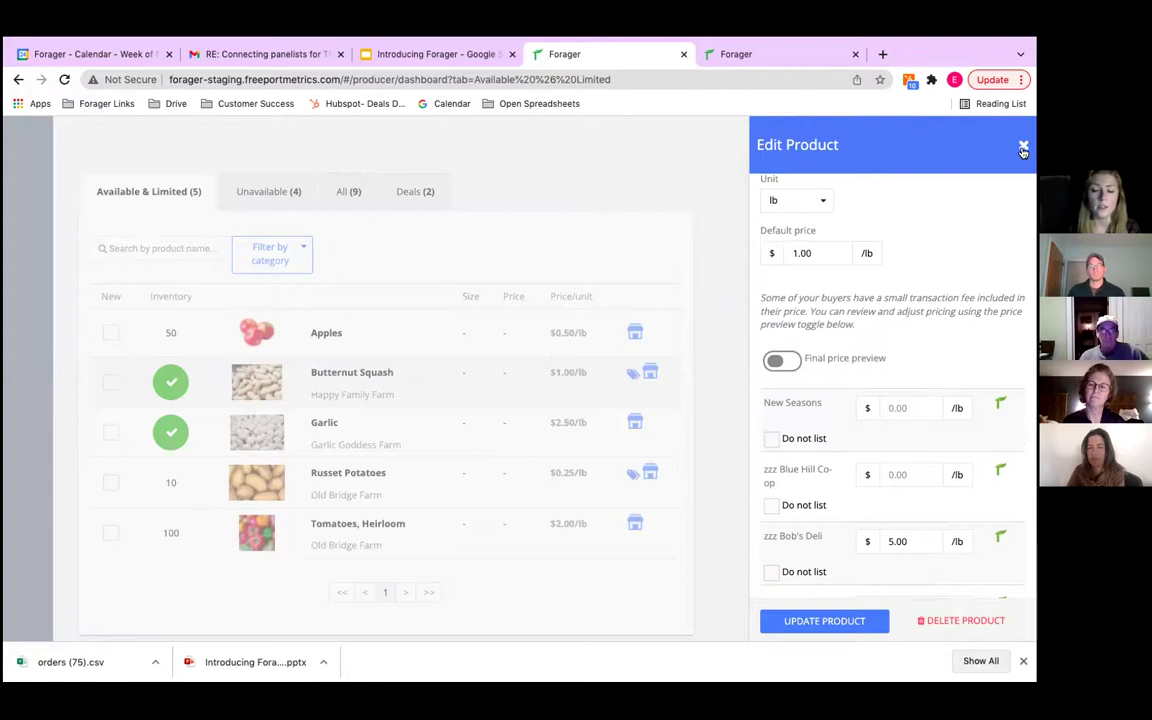
pyautogui.click(1023, 147)
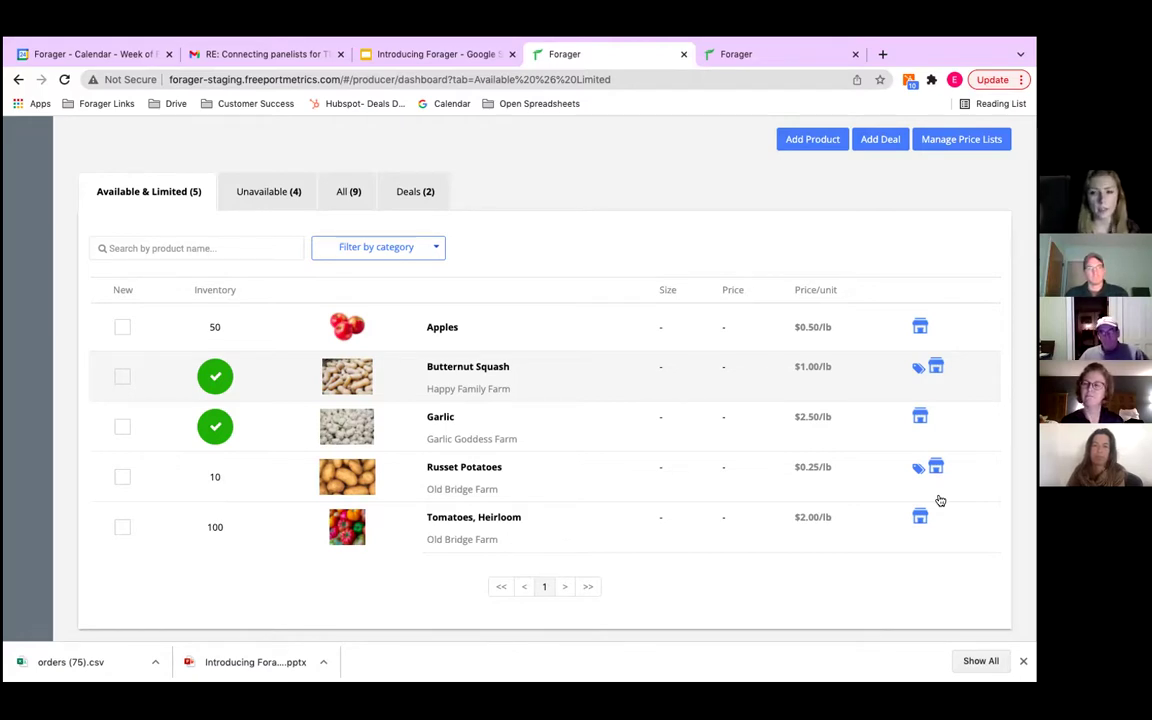
# Look back over the farm's ordering information and available products, and open the Orders & Invoices page.
pyautogui.scroll(1, 940, 500)
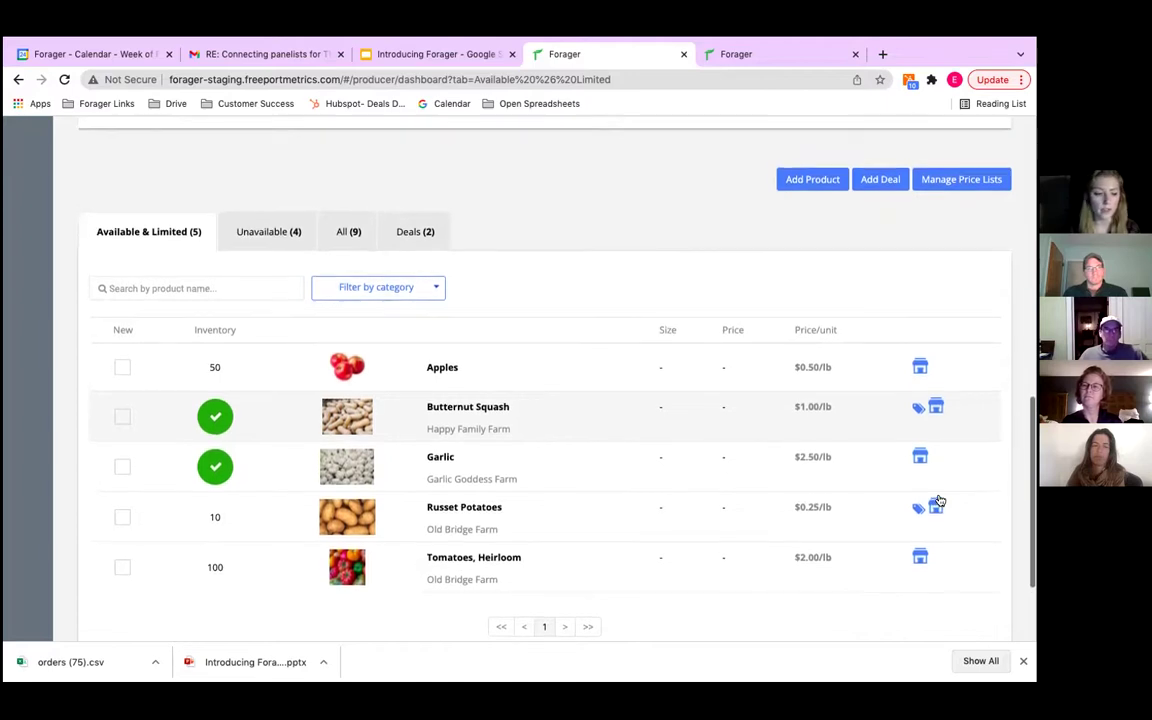
pyautogui.scroll(4, 940, 500)
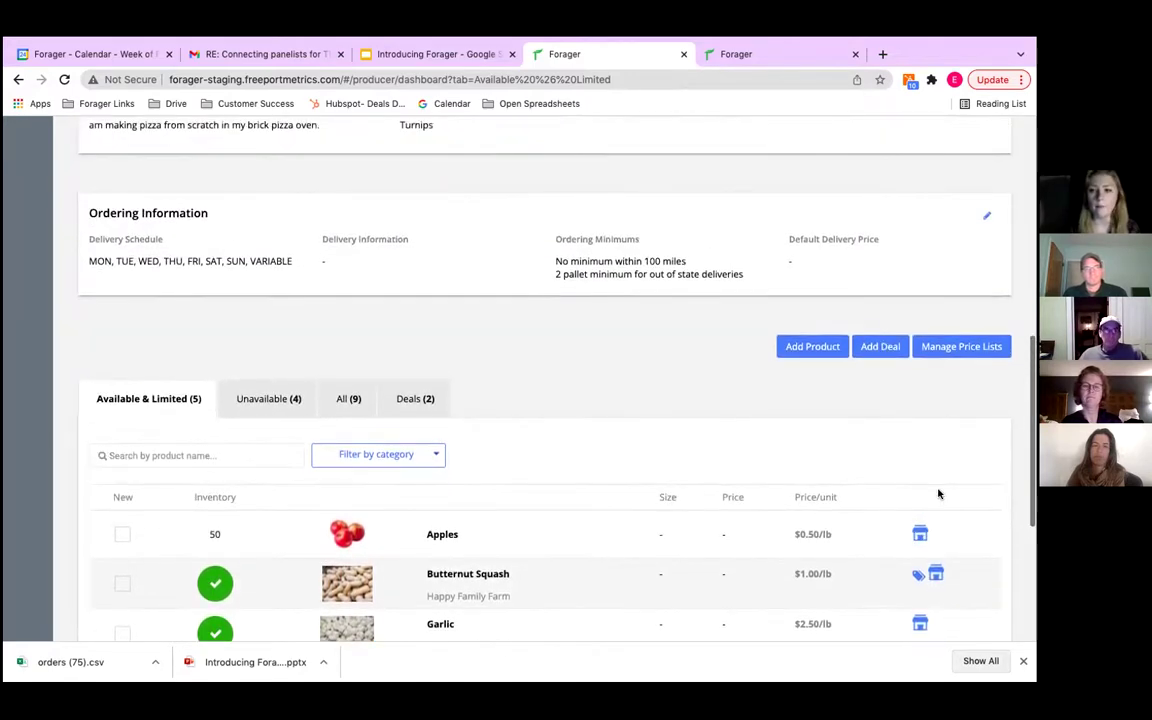
pyautogui.scroll(1, 938, 494)
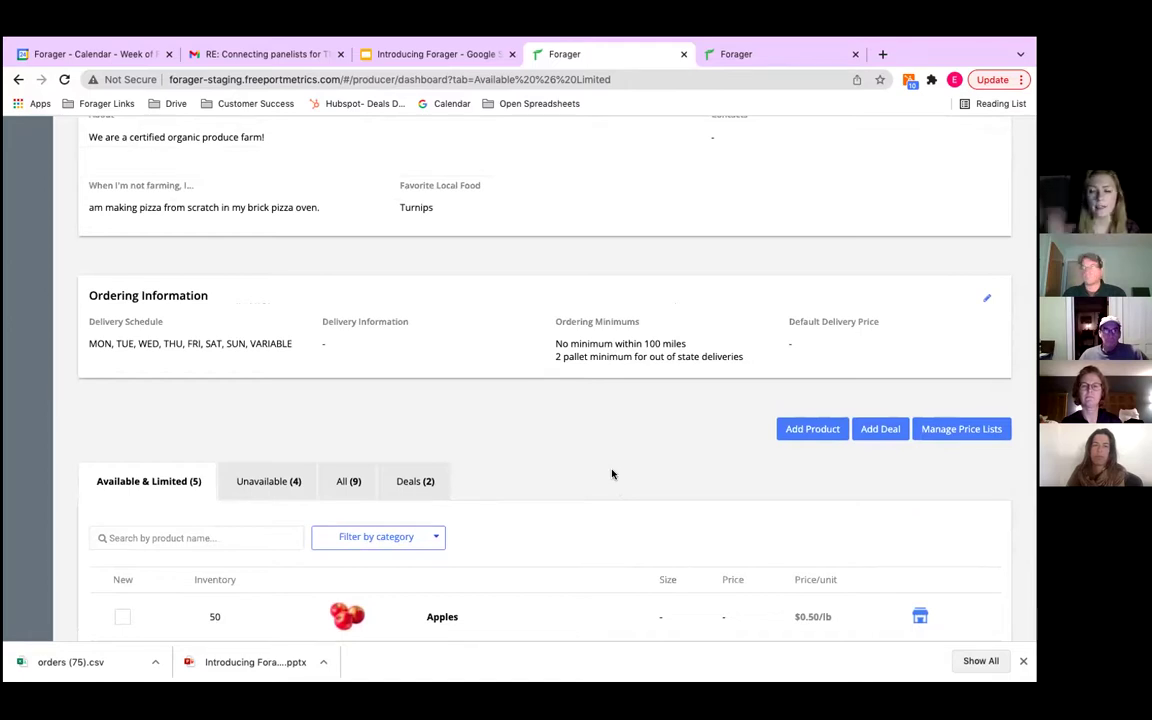
pyautogui.scroll(-8, 612, 474)
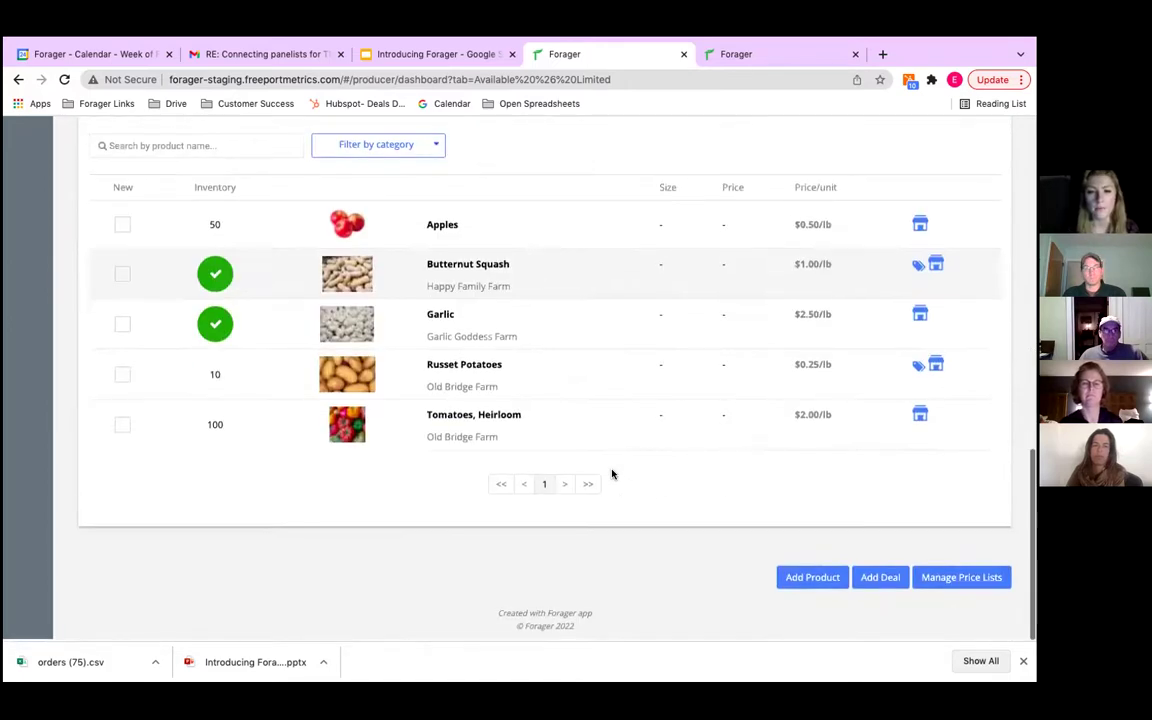
pyautogui.scroll(1, 612, 475)
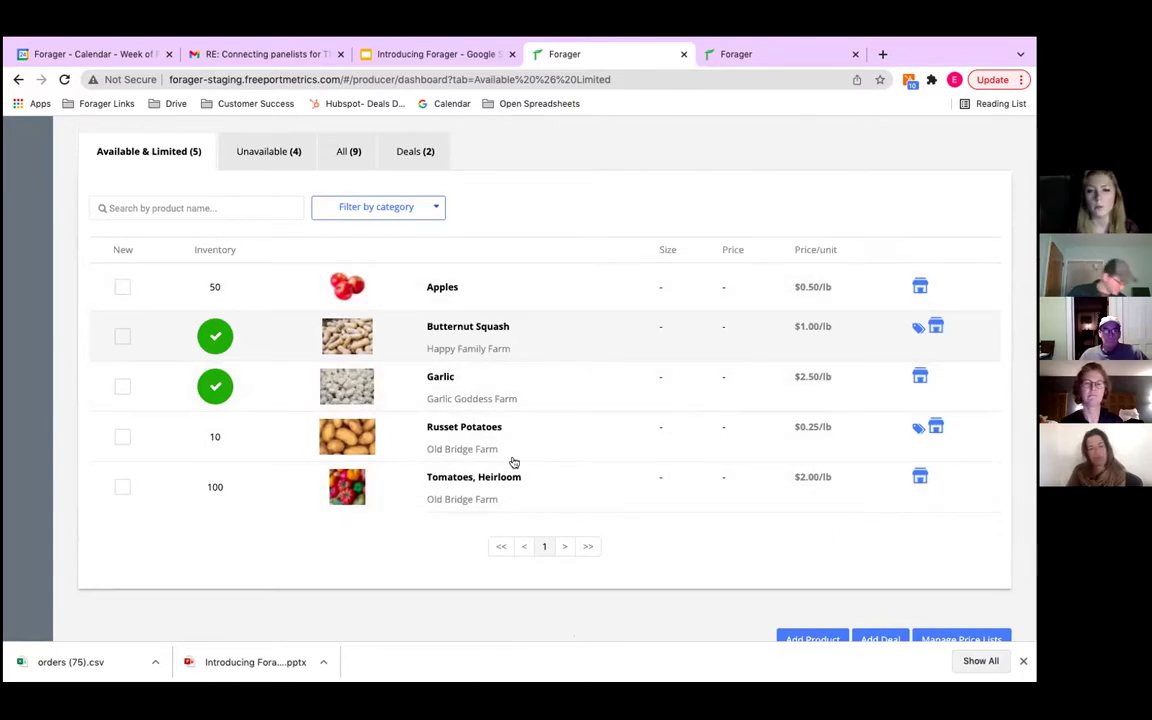
pyautogui.scroll(5, 513, 462)
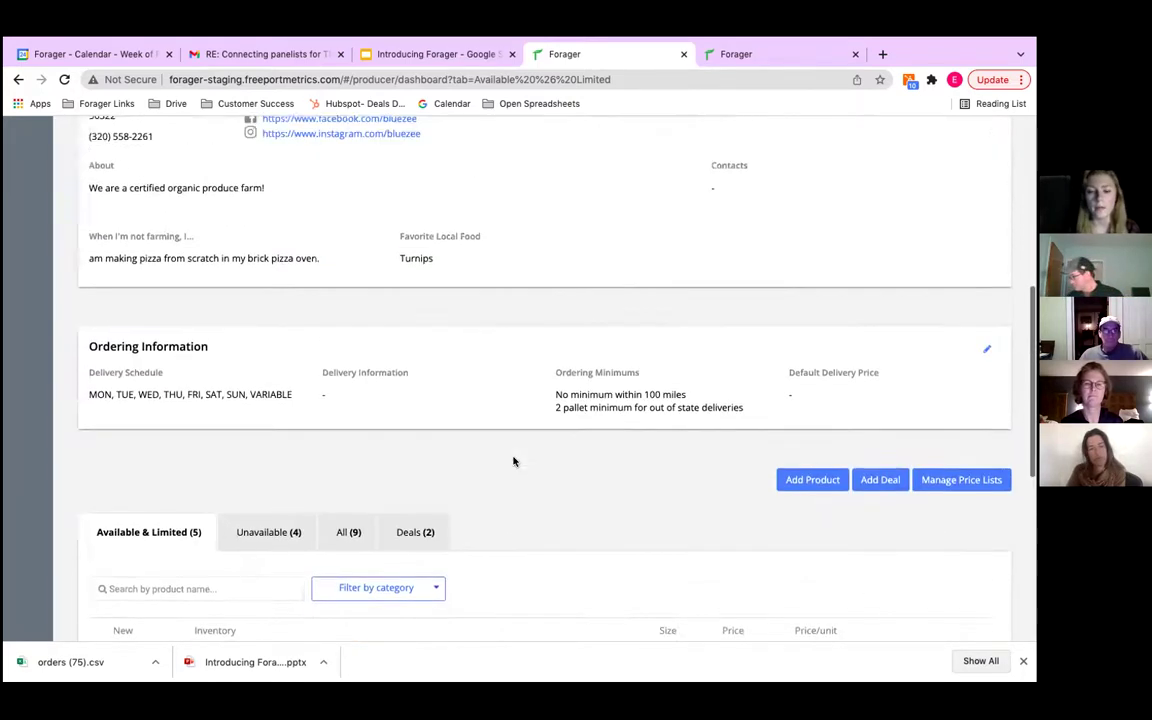
pyautogui.scroll(6, 513, 462)
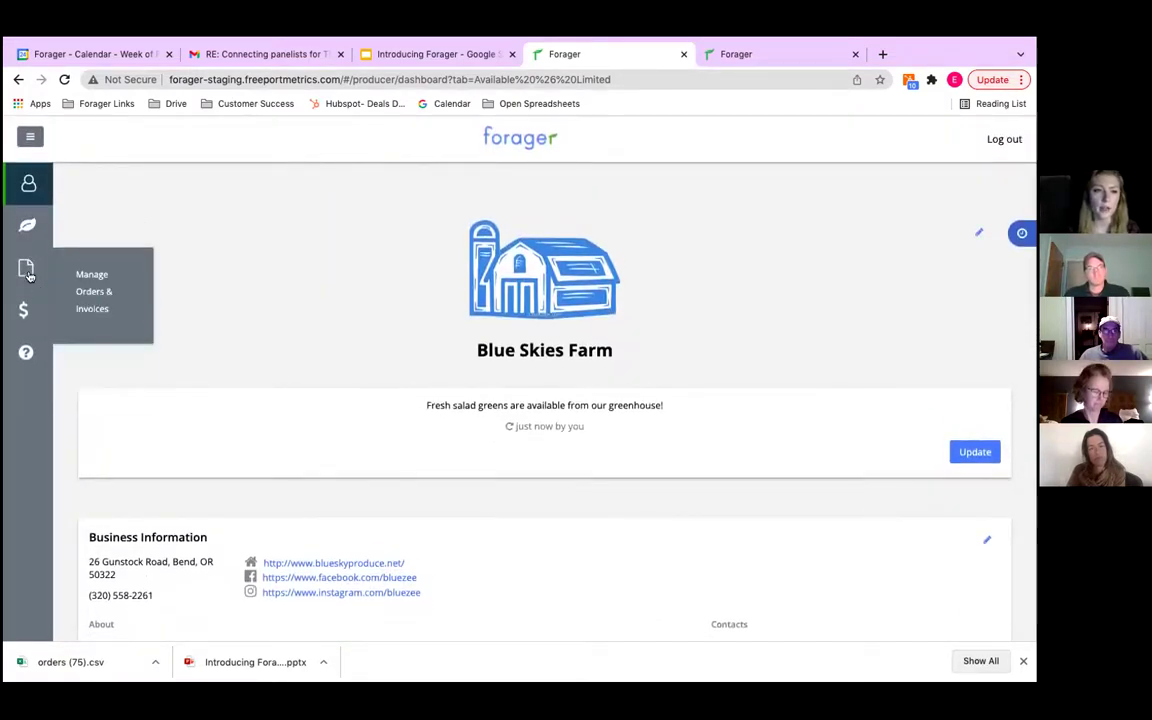
pyautogui.click(97, 290)
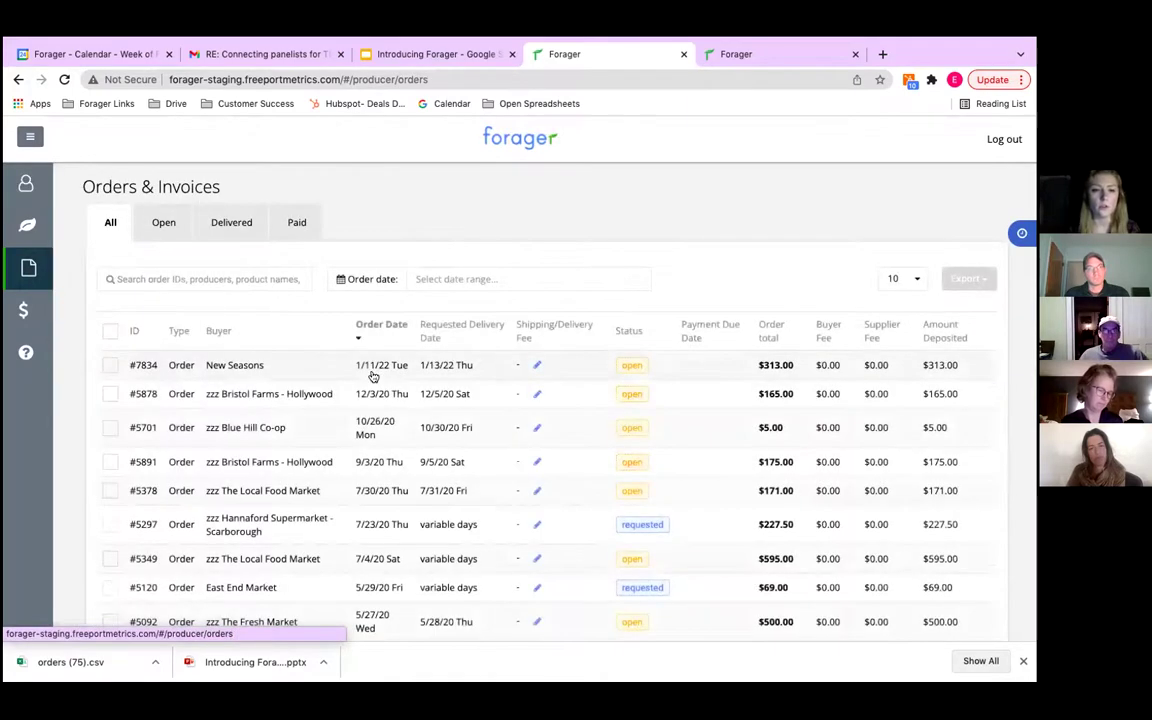
# Open the New Seasons order dated 1/11/22, examine its products and totals, and return to the order list.
pyautogui.scroll(-2, 612, 277)
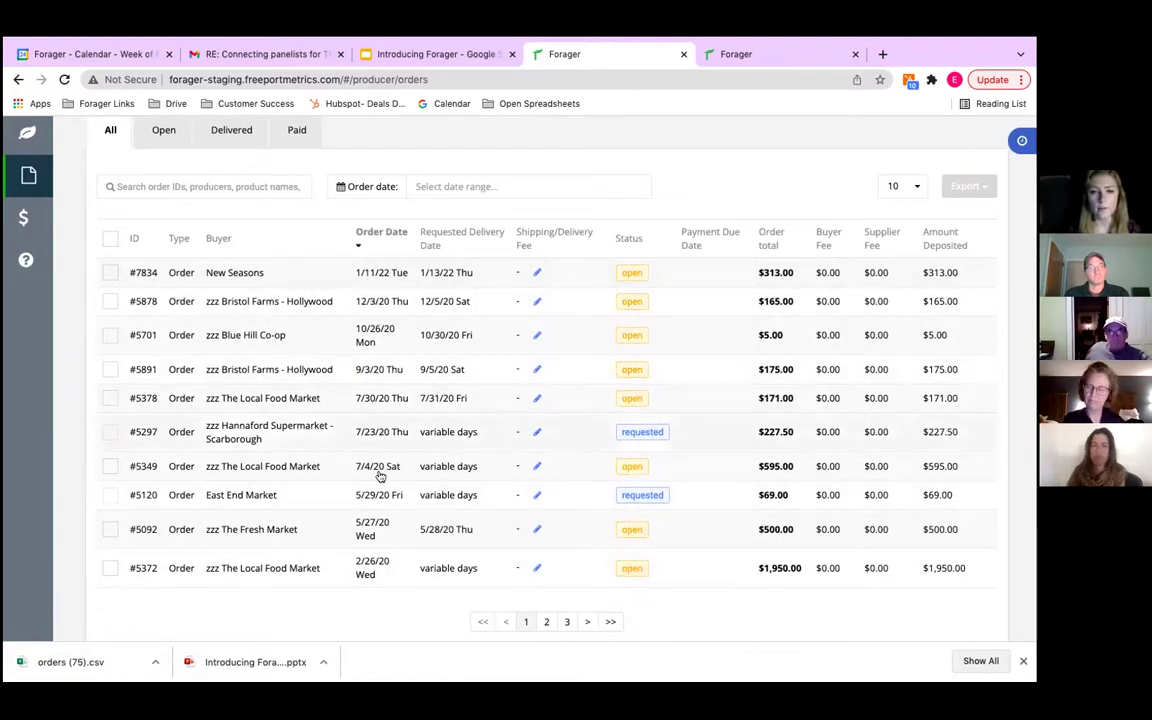
pyautogui.click(341, 279)
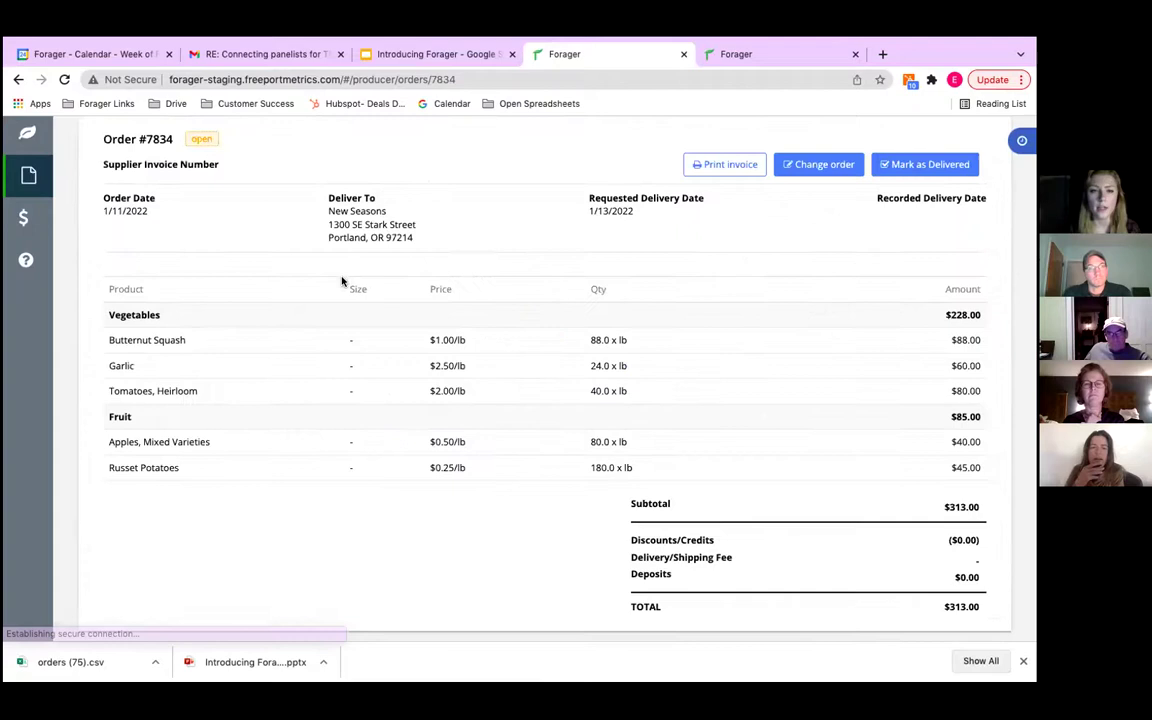
pyautogui.scroll(-1, 485, 306)
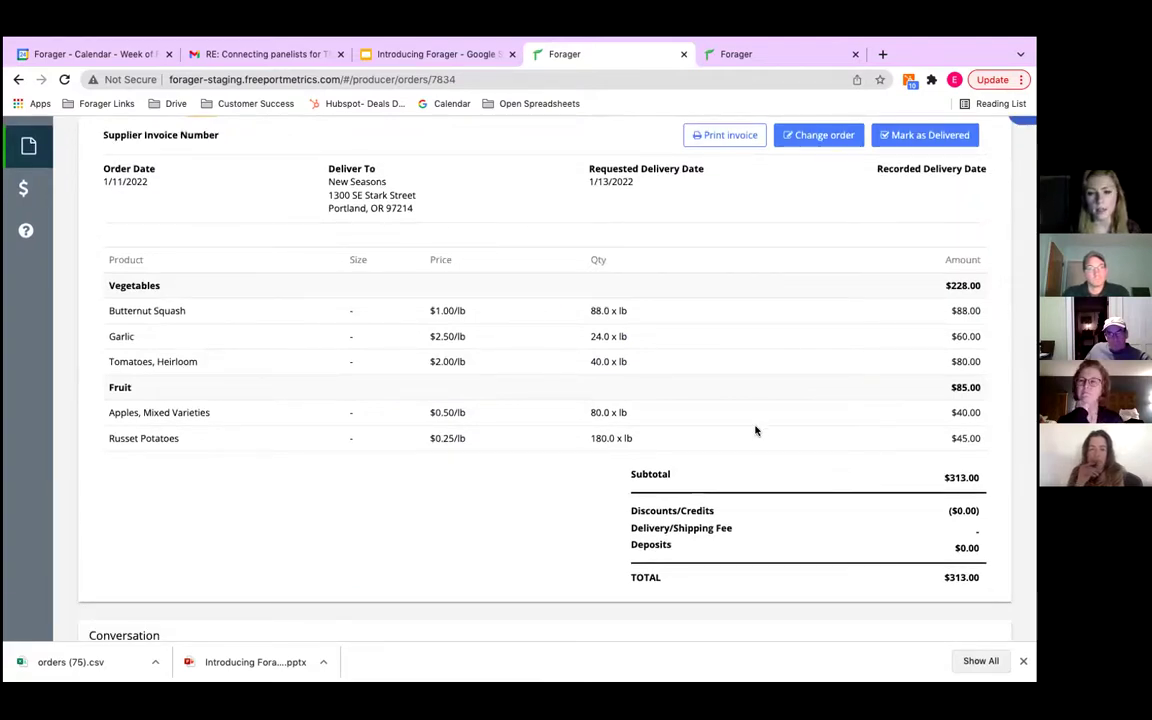
pyautogui.click(20, 80)
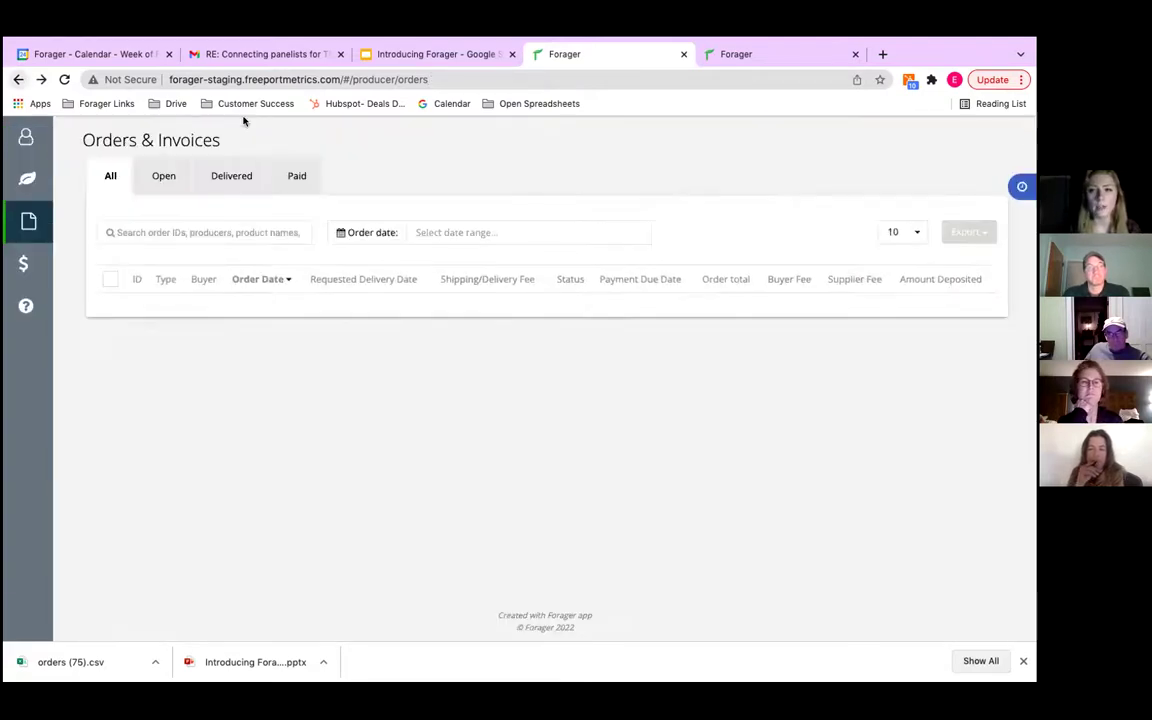
# Leave the order list and go back to the farm's profile page.
pyautogui.scroll(3, 210, 293)
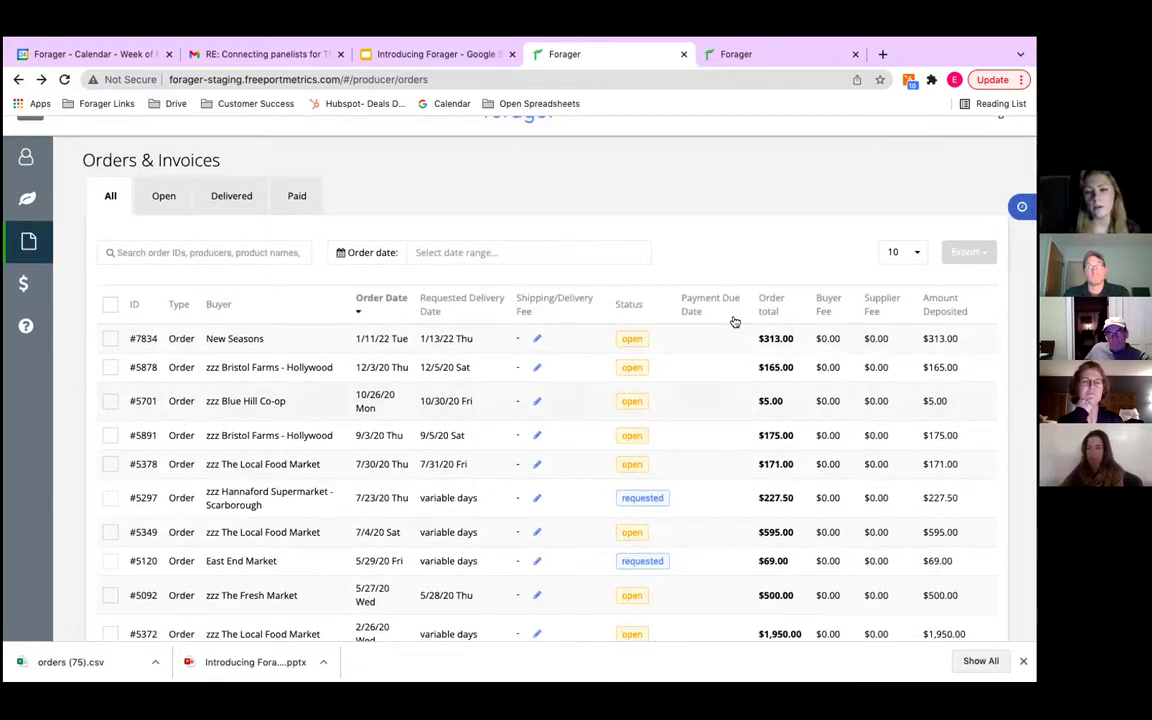
pyautogui.scroll(1, 735, 322)
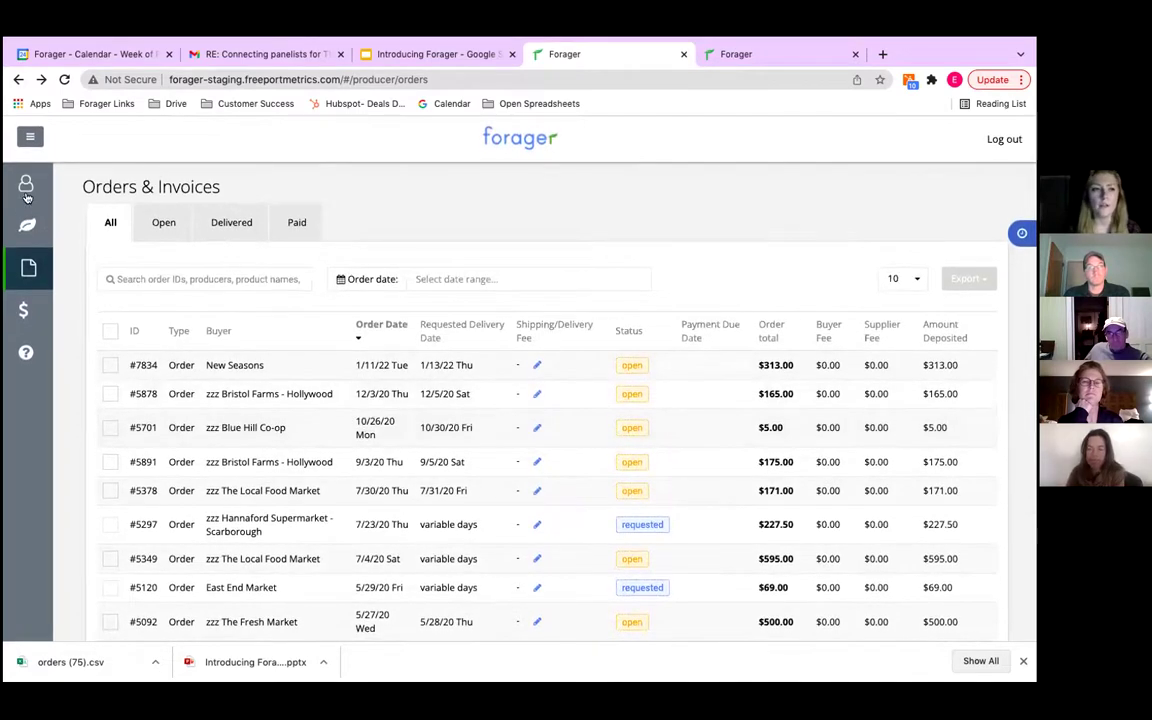
pyautogui.click(27, 190)
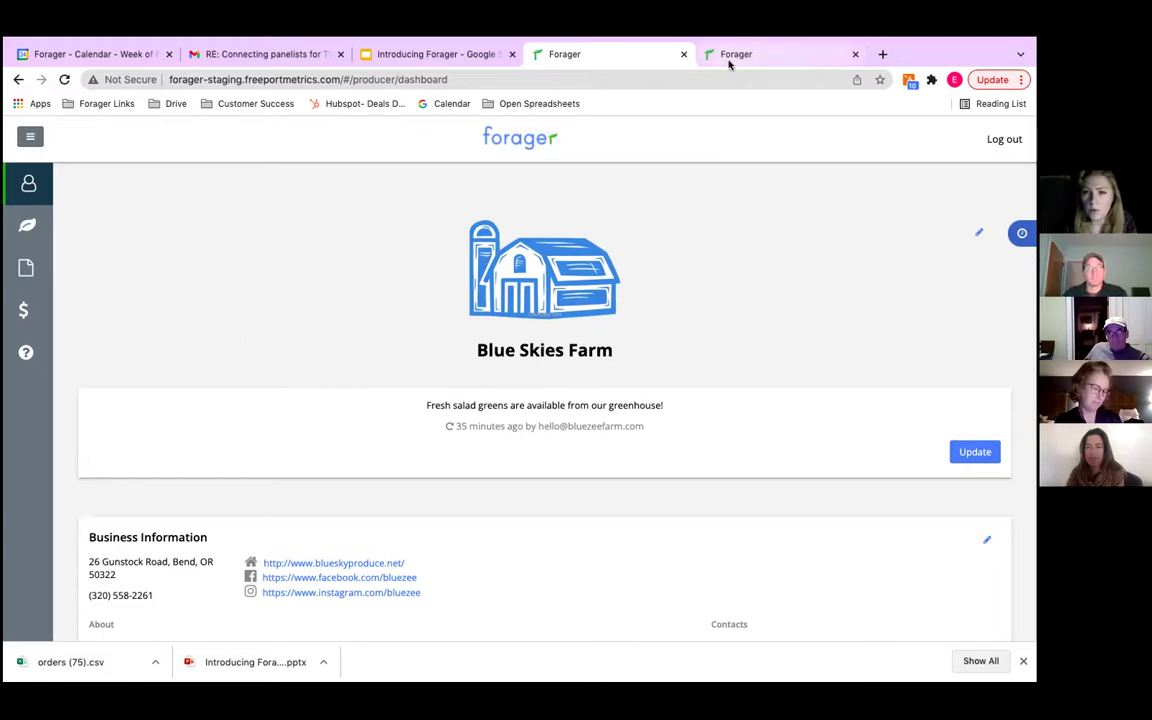
# Switch to the Introducing Forager presentation in Google Slides and start the slideshow from the "Here's how to get started" slide.
pyautogui.click(379, 56)
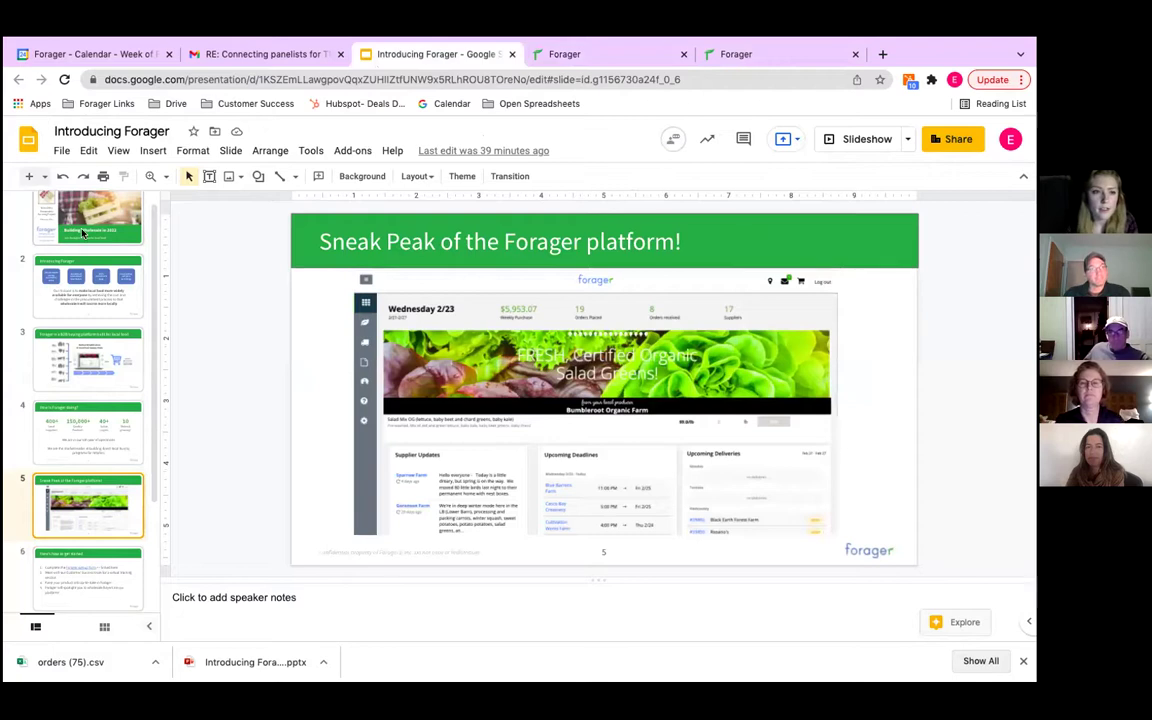
pyautogui.click(95, 575)
pyautogui.click(857, 142)
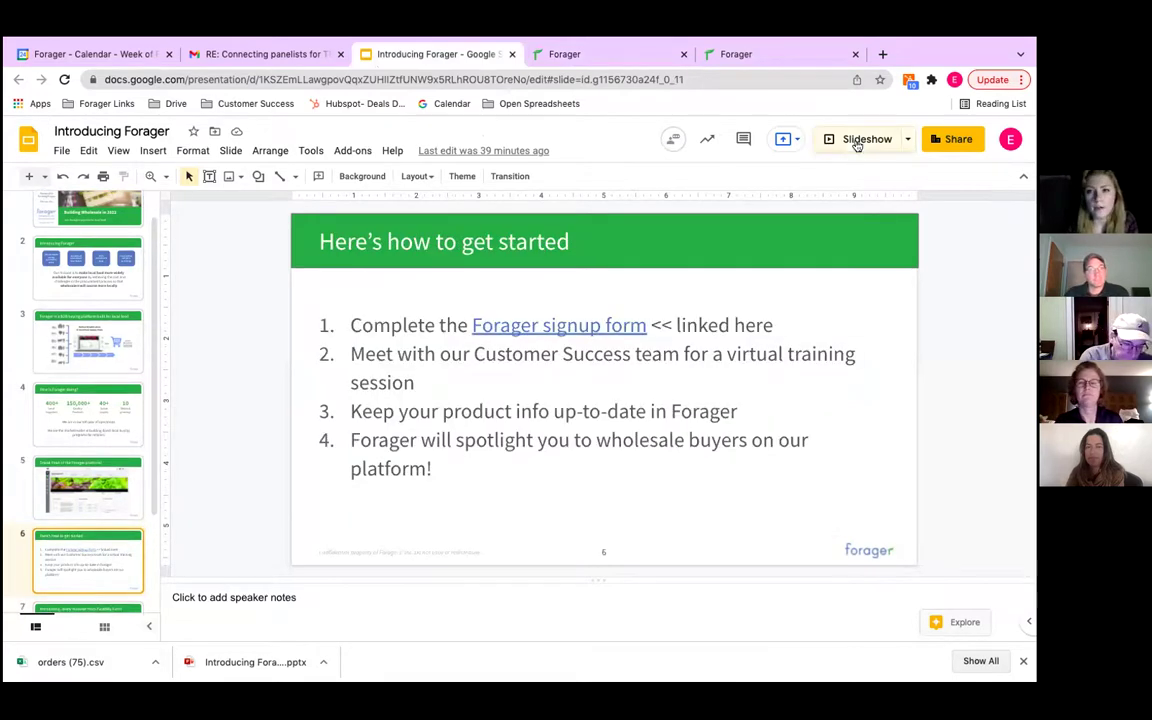
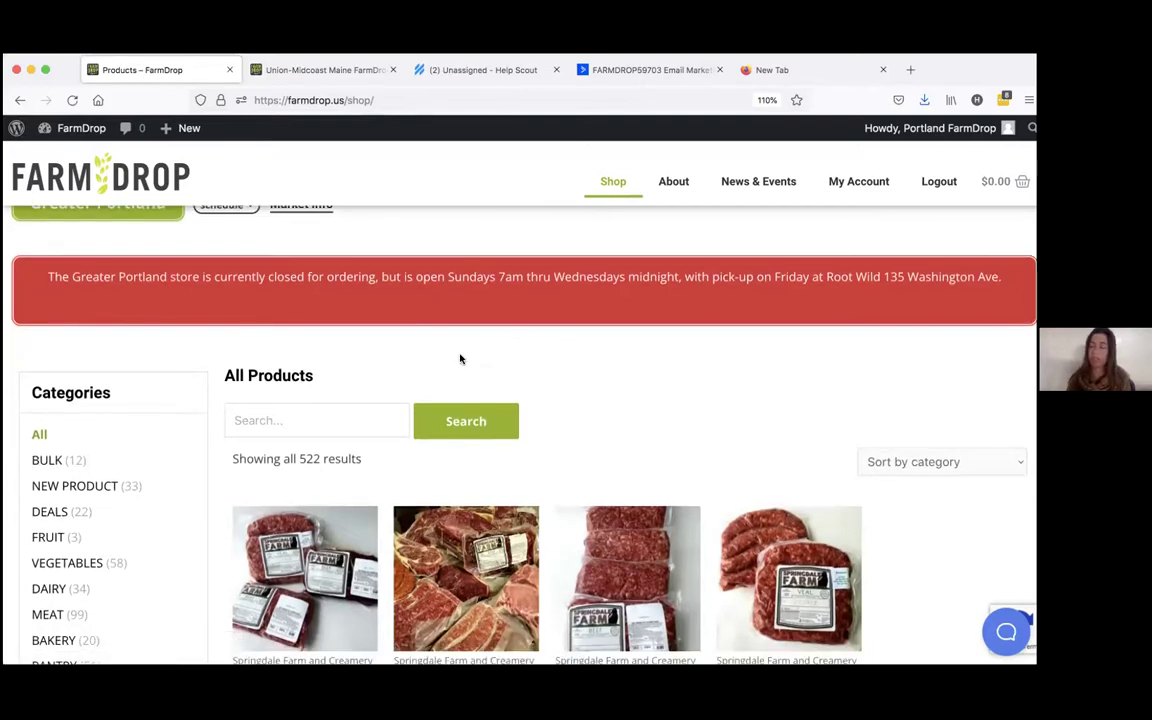
# Browse the FarmDrop shop's categories and producers, then open Abraham's Creamery and look over its products.
pyautogui.scroll(-5, 460, 359)
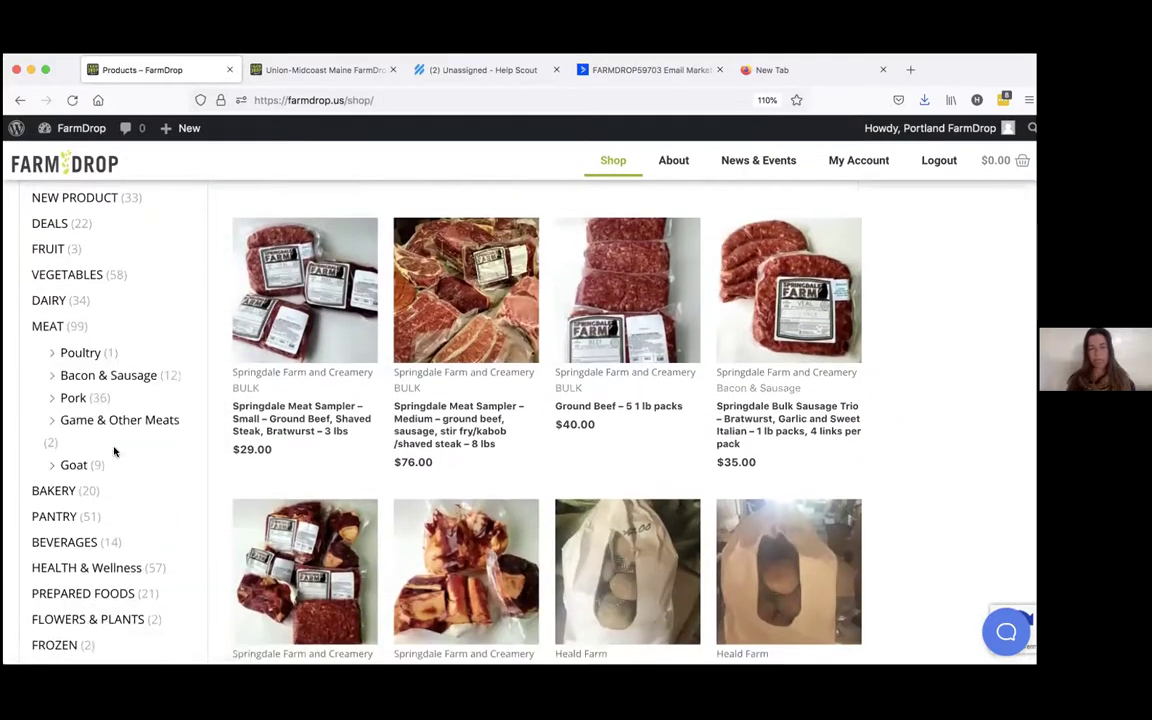
pyautogui.scroll(-3, 114, 451)
pyautogui.scroll(-8, 114, 451)
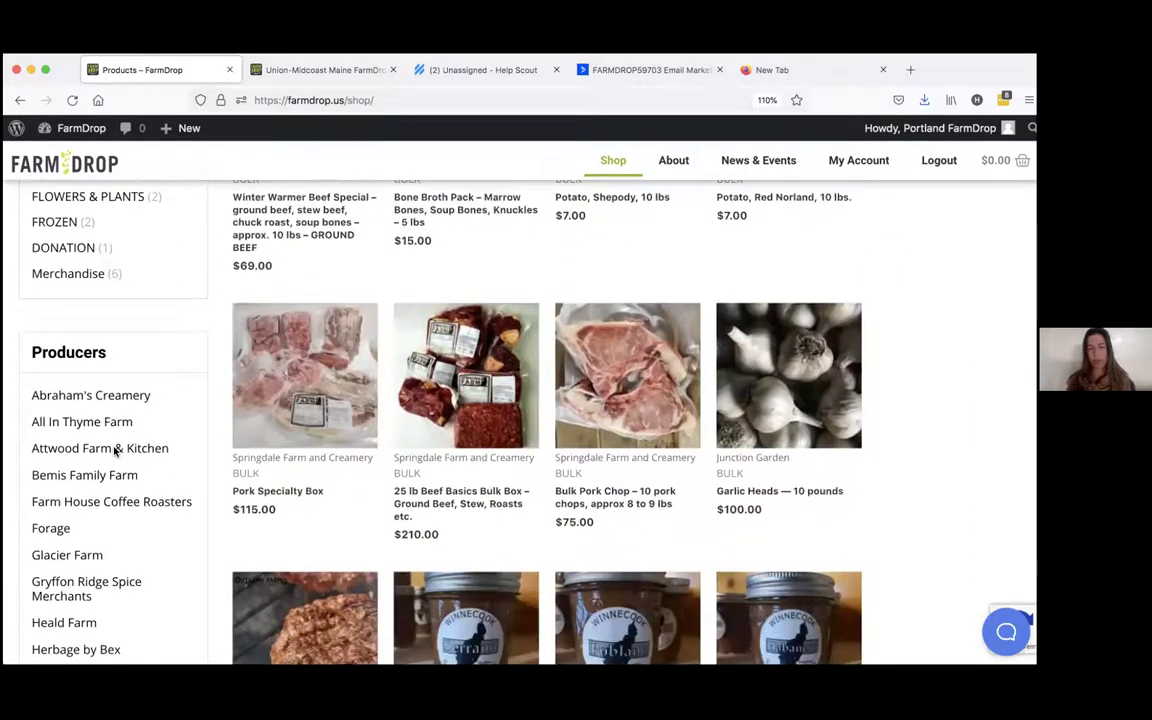
pyautogui.scroll(3, 93, 357)
pyautogui.click(90, 346)
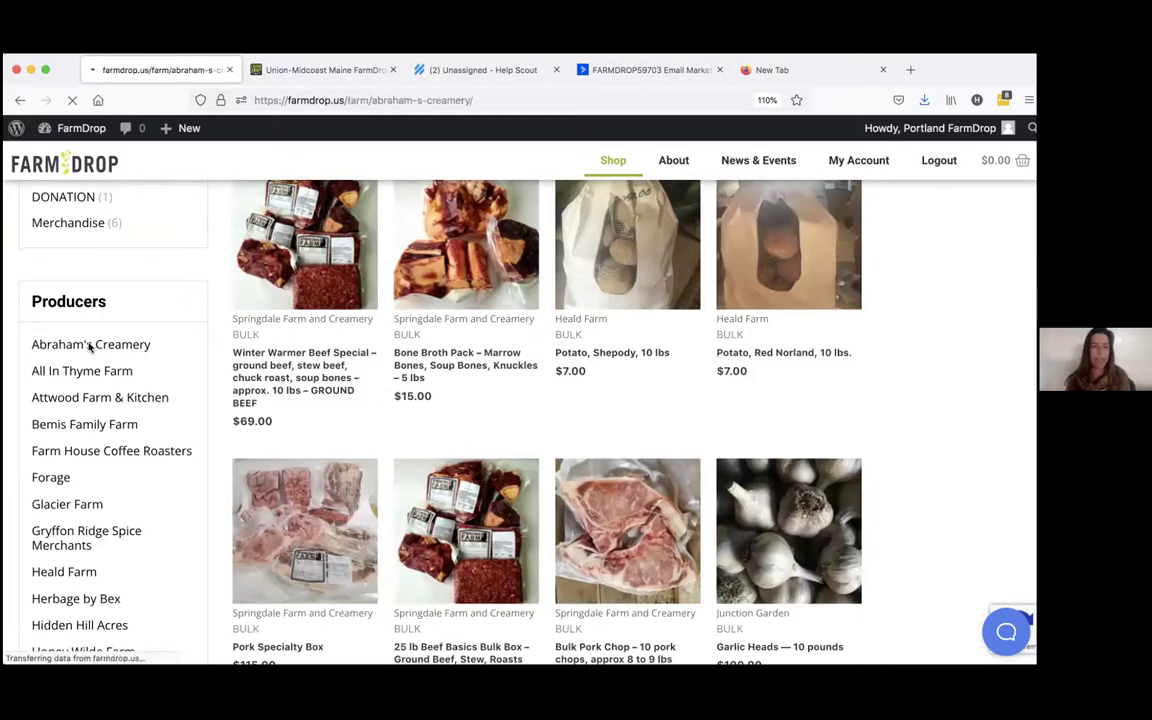
pyautogui.scroll(-5, 417, 418)
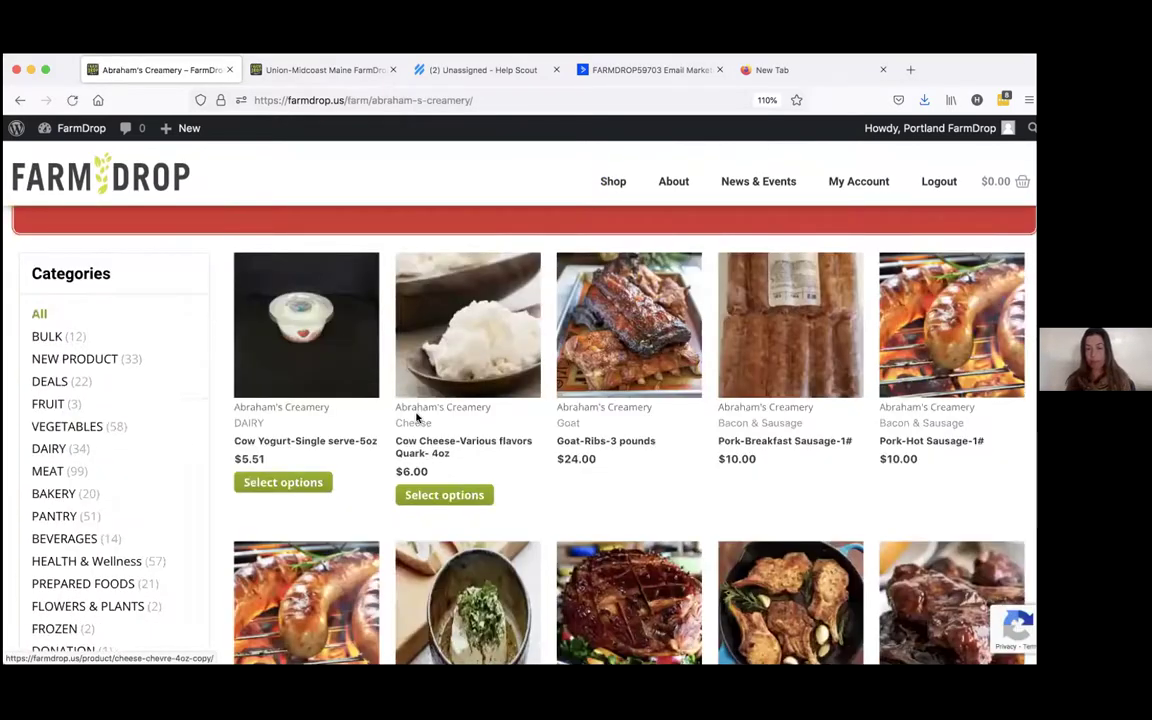
pyautogui.scroll(2, 430, 430)
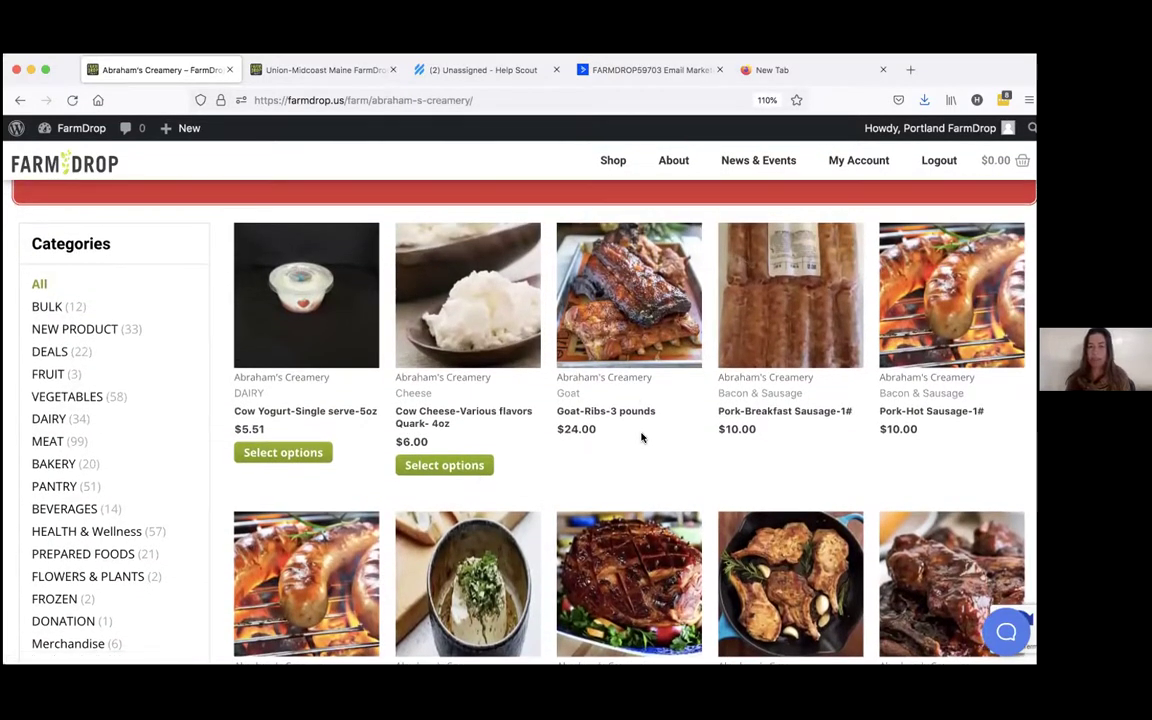
pyautogui.scroll(-2, 641, 437)
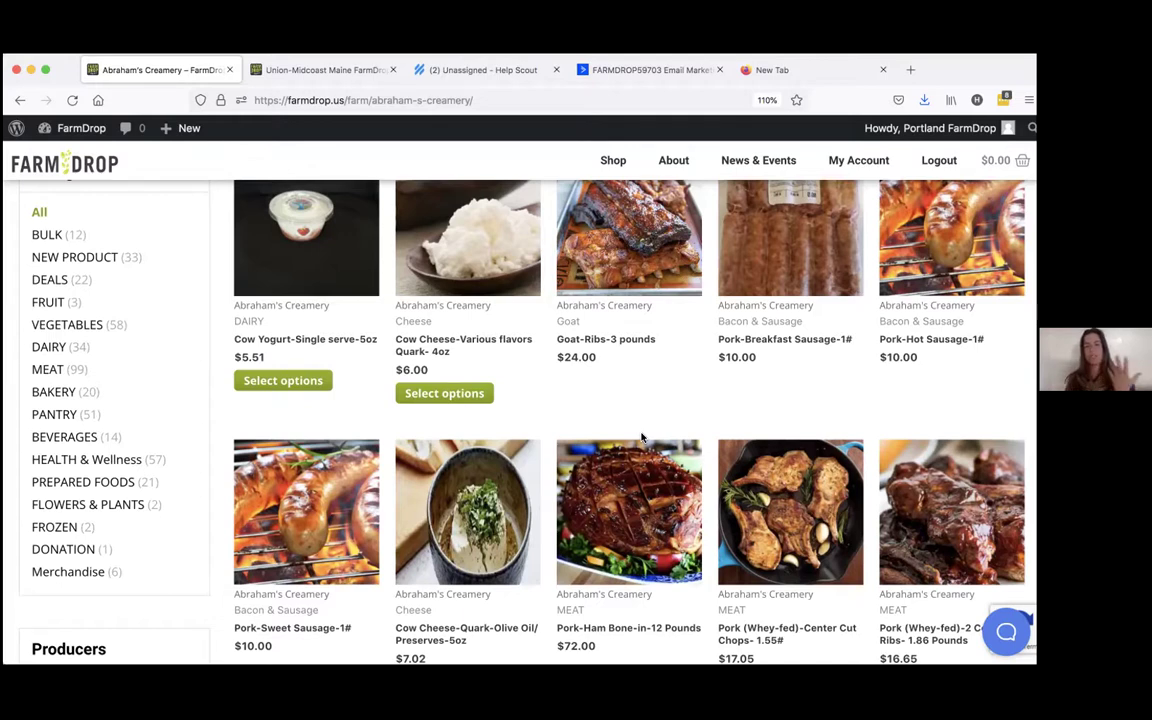
# Open the Greater Portland market info and examine its weekly ordering schedule, pickup sites and delivery zip codes.
pyautogui.scroll(3, 641, 437)
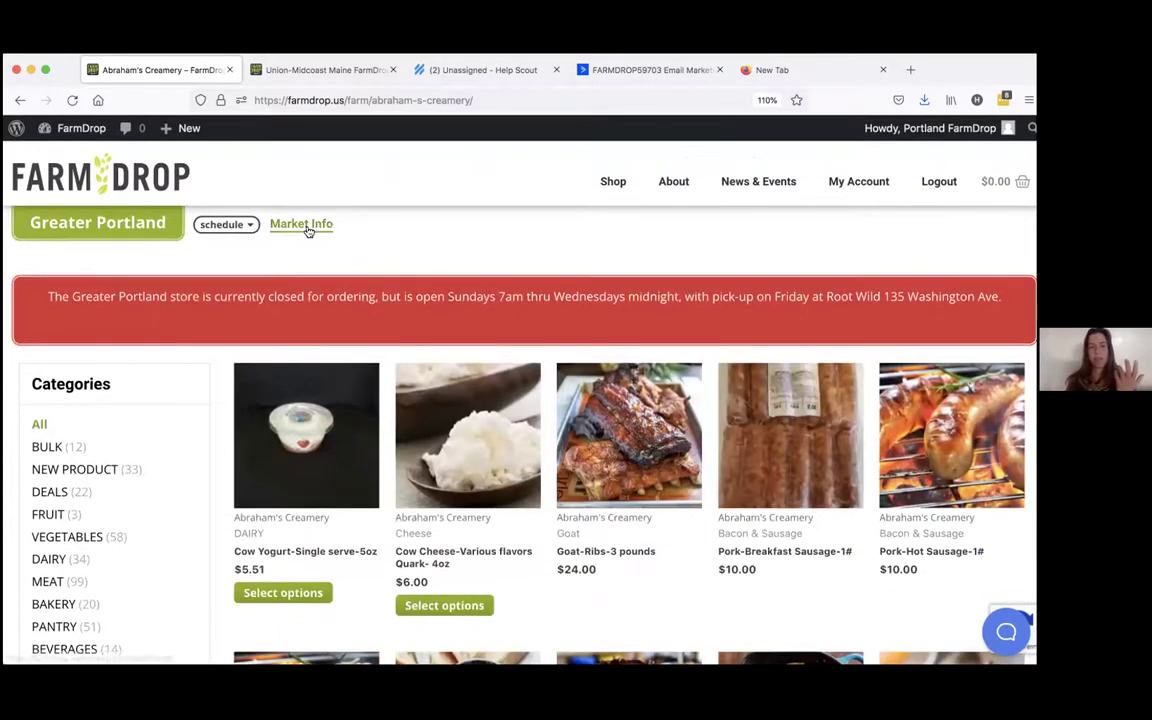
pyautogui.click(301, 224)
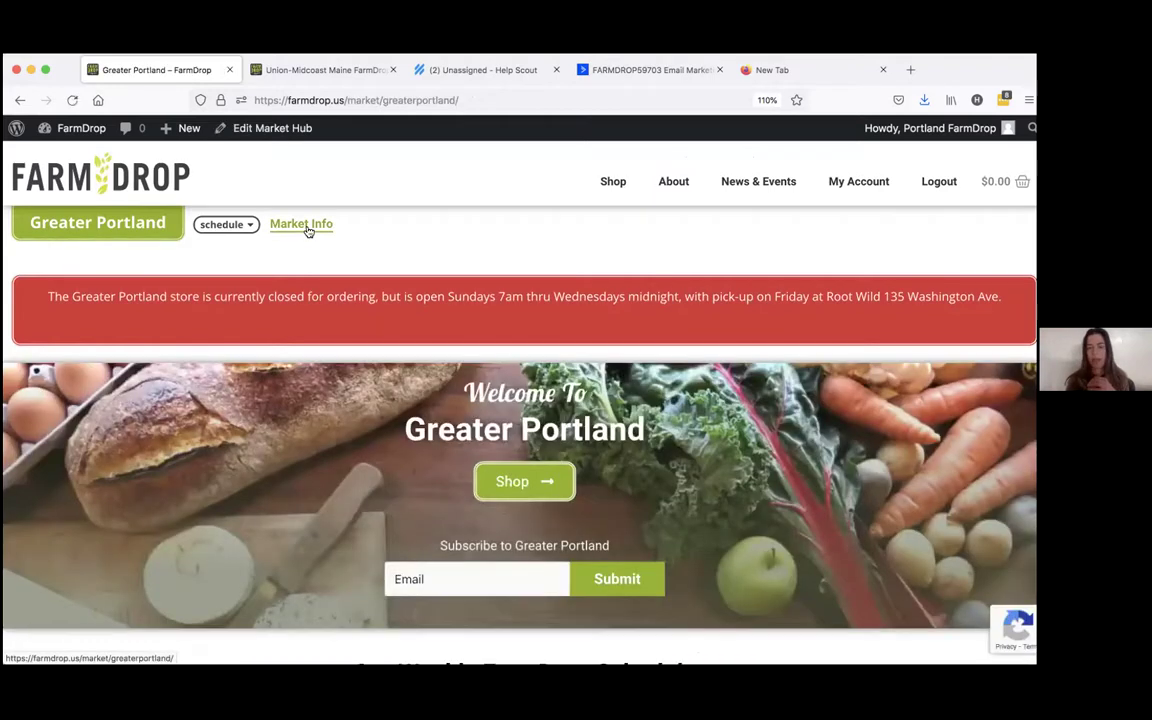
pyautogui.scroll(-3, 308, 231)
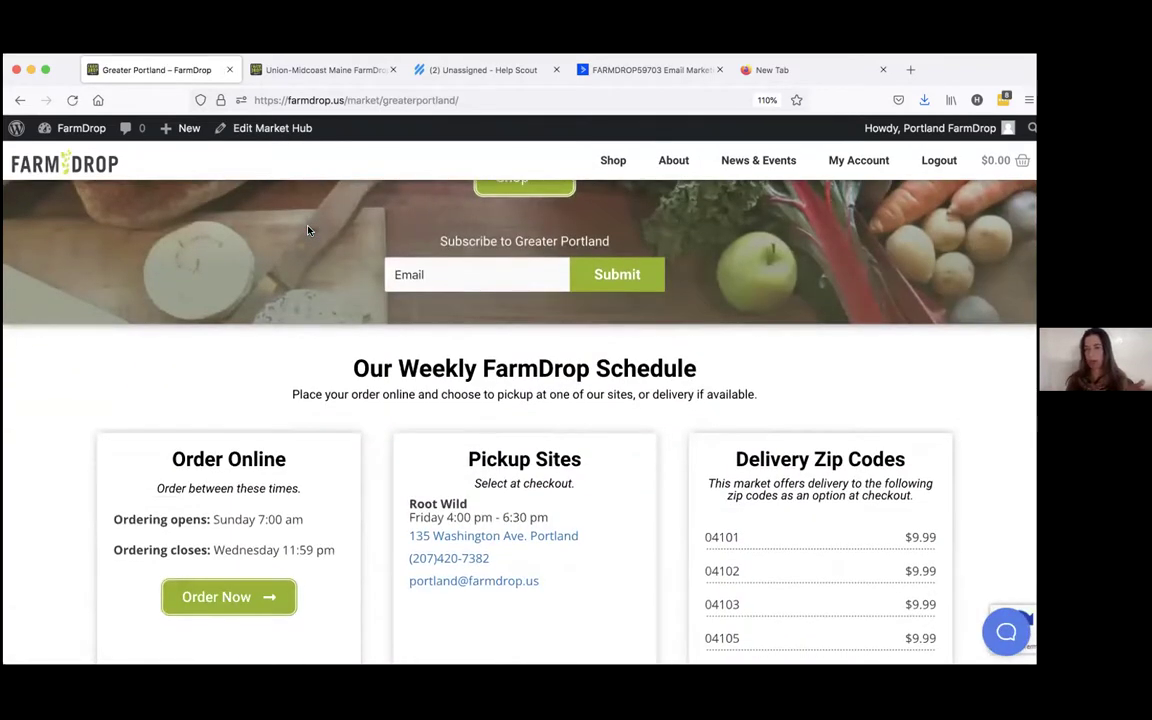
pyautogui.scroll(-1, 308, 231)
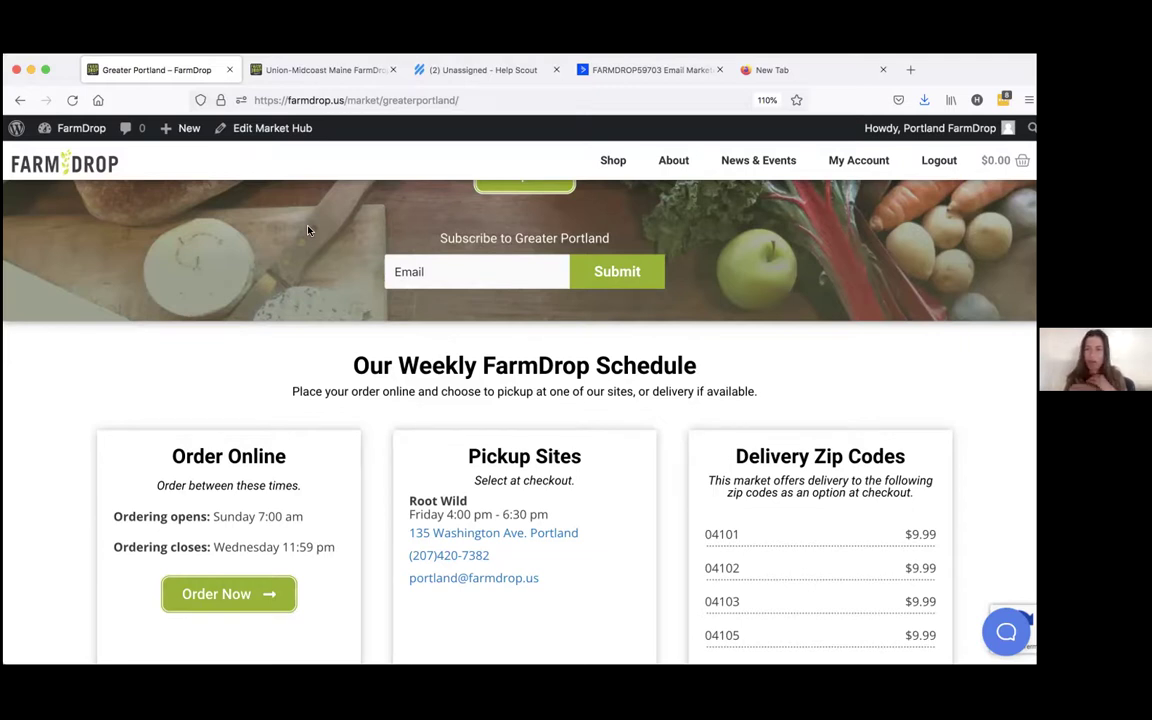
pyautogui.scroll(1, 368, 172)
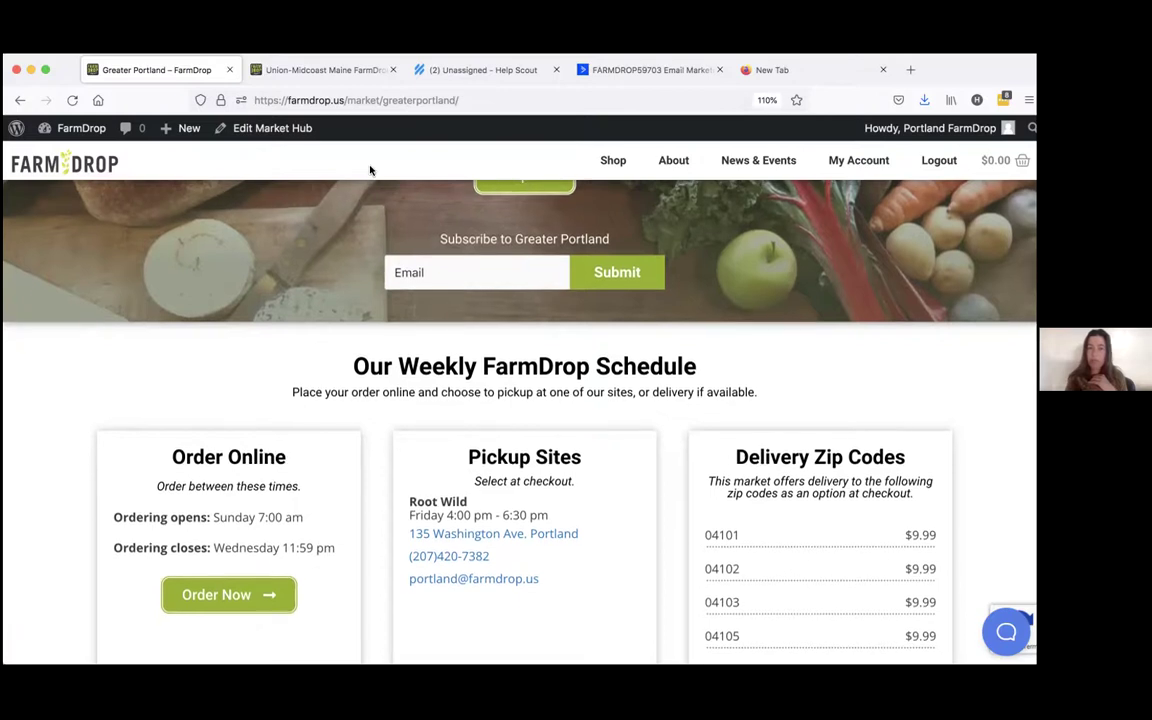
# Open the vendor management list in the FarmDrop site administration and switch to the Abraham's Creamery vendor account.
pyautogui.moveTo(84, 132)
pyautogui.click(68, 158)
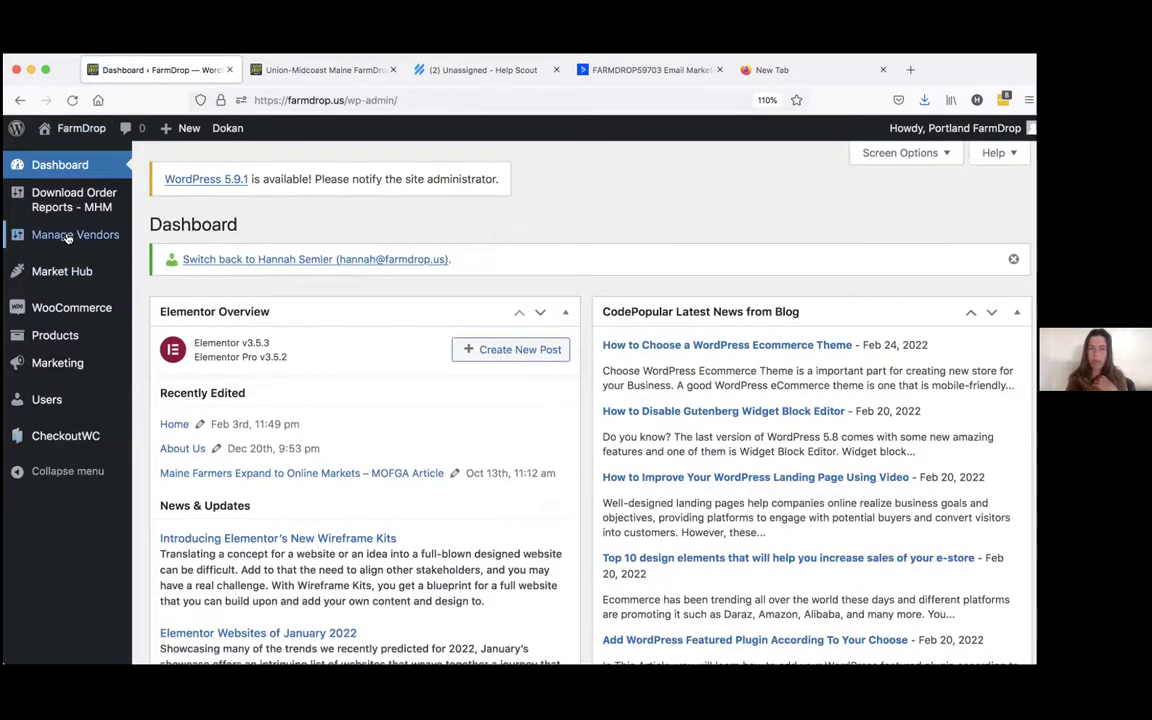
pyautogui.click(67, 236)
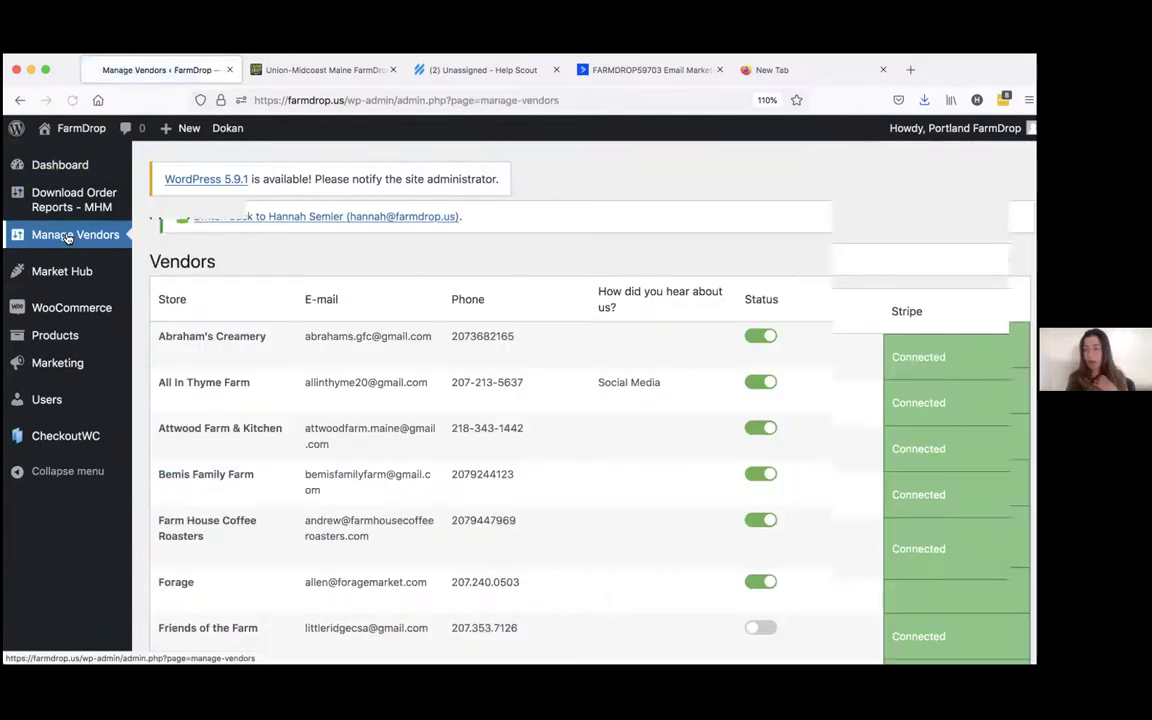
pyautogui.scroll(-1, 440, 245)
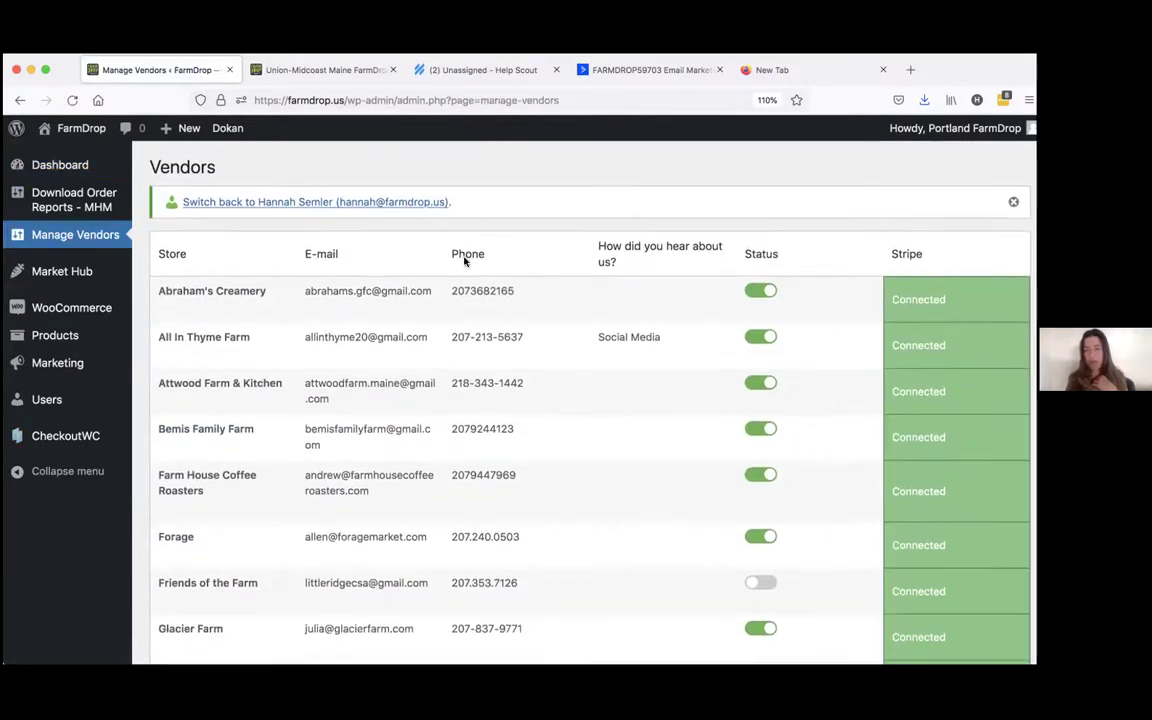
pyautogui.click(201, 309)
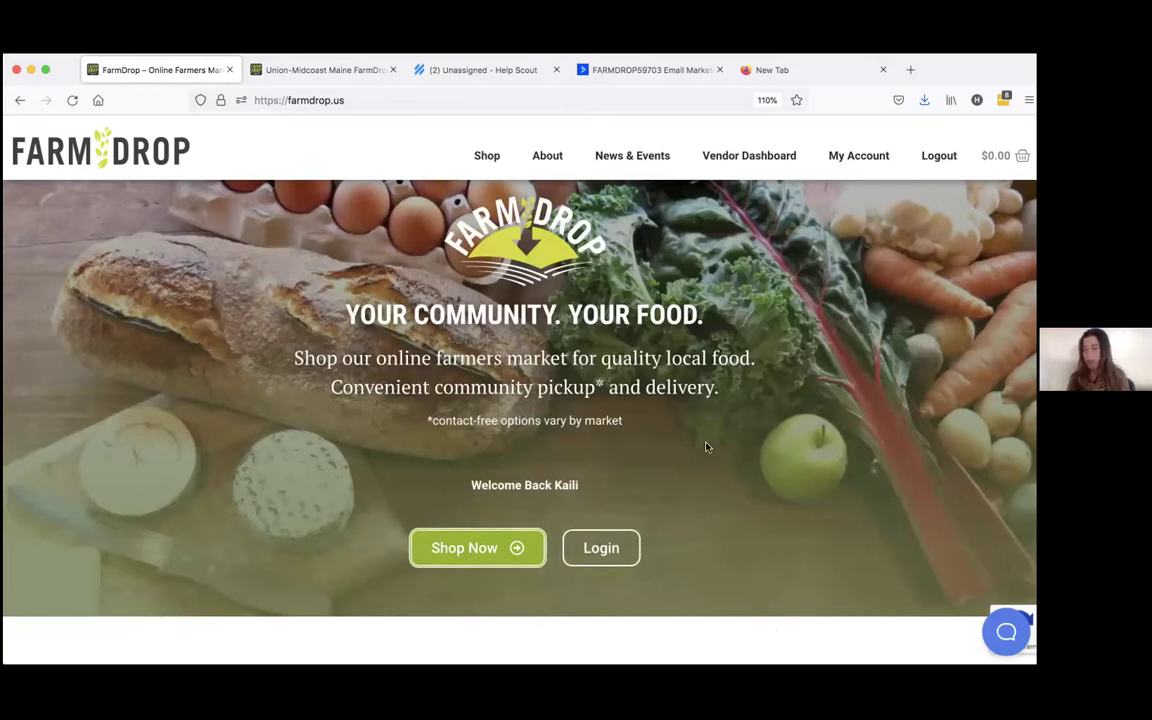
# Open the product list in the vendor dashboard and review the products' status, stock, price and earnings.
pyautogui.click(740, 160)
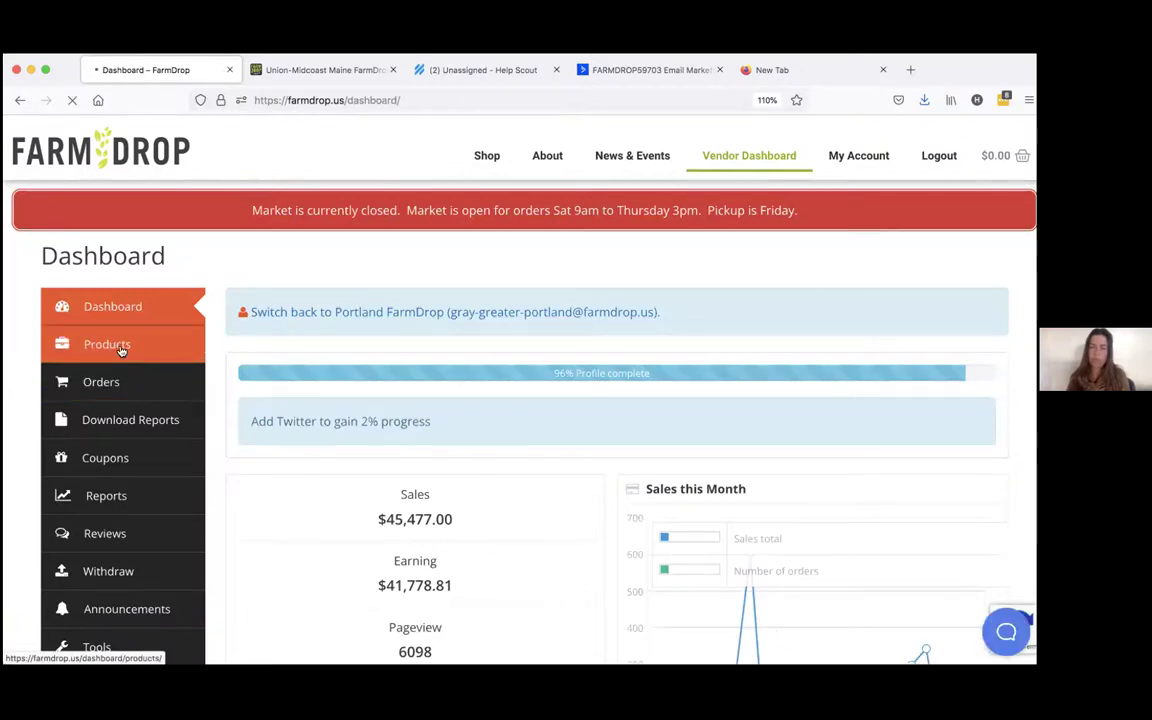
pyautogui.click(121, 348)
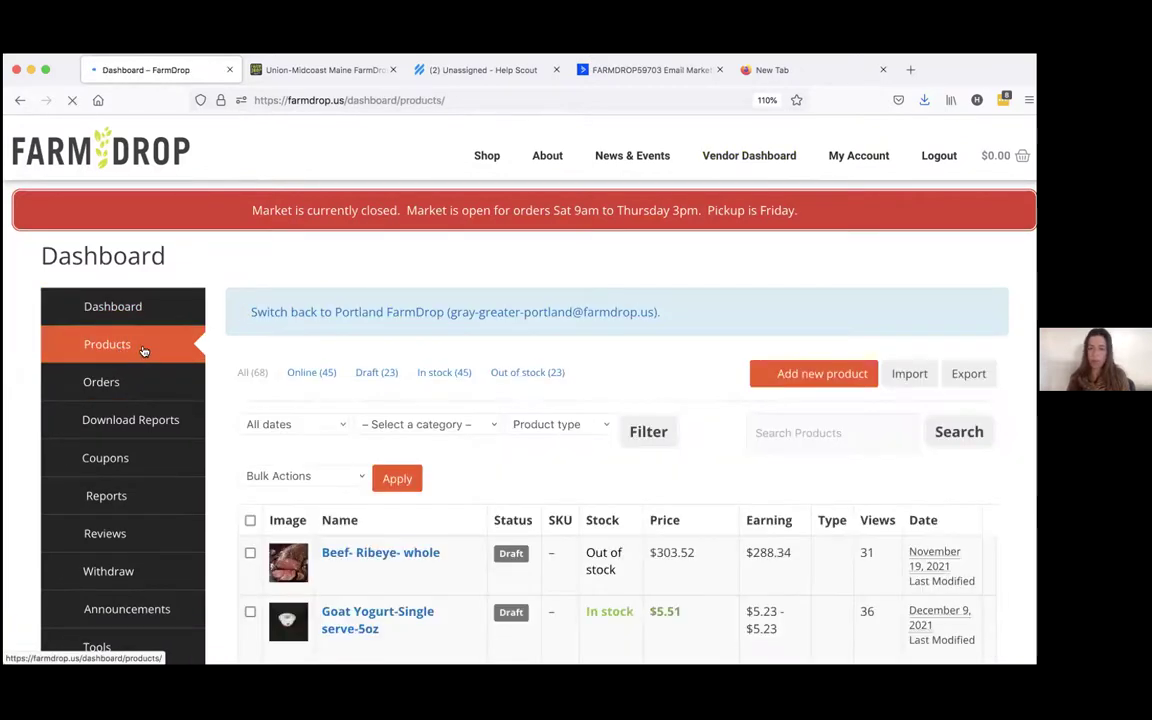
pyautogui.scroll(-3, 469, 475)
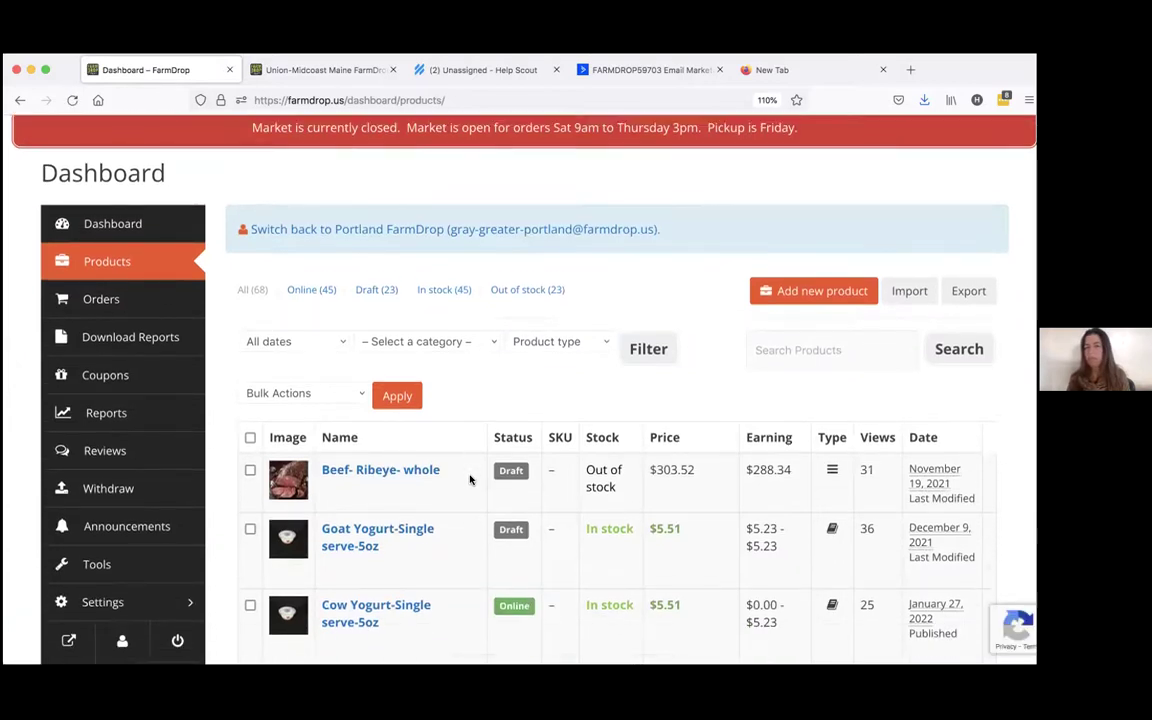
pyautogui.scroll(-2, 469, 475)
pyautogui.scroll(-2, 469, 475)
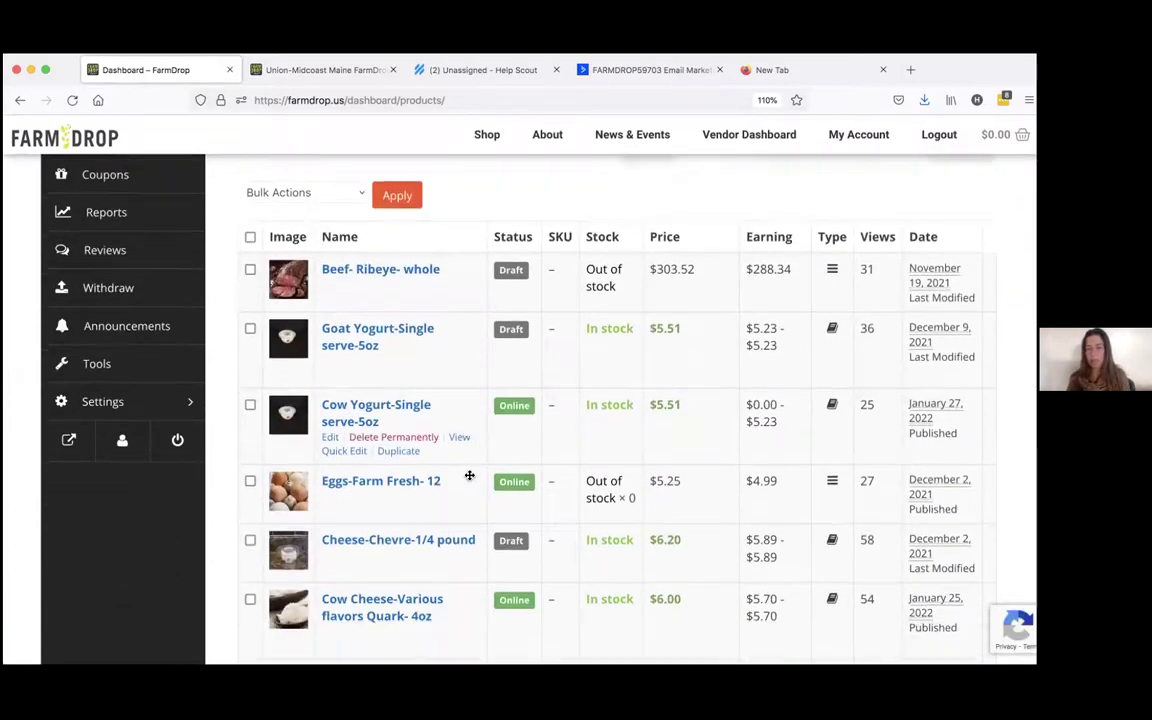
pyautogui.scroll(-1, 469, 475)
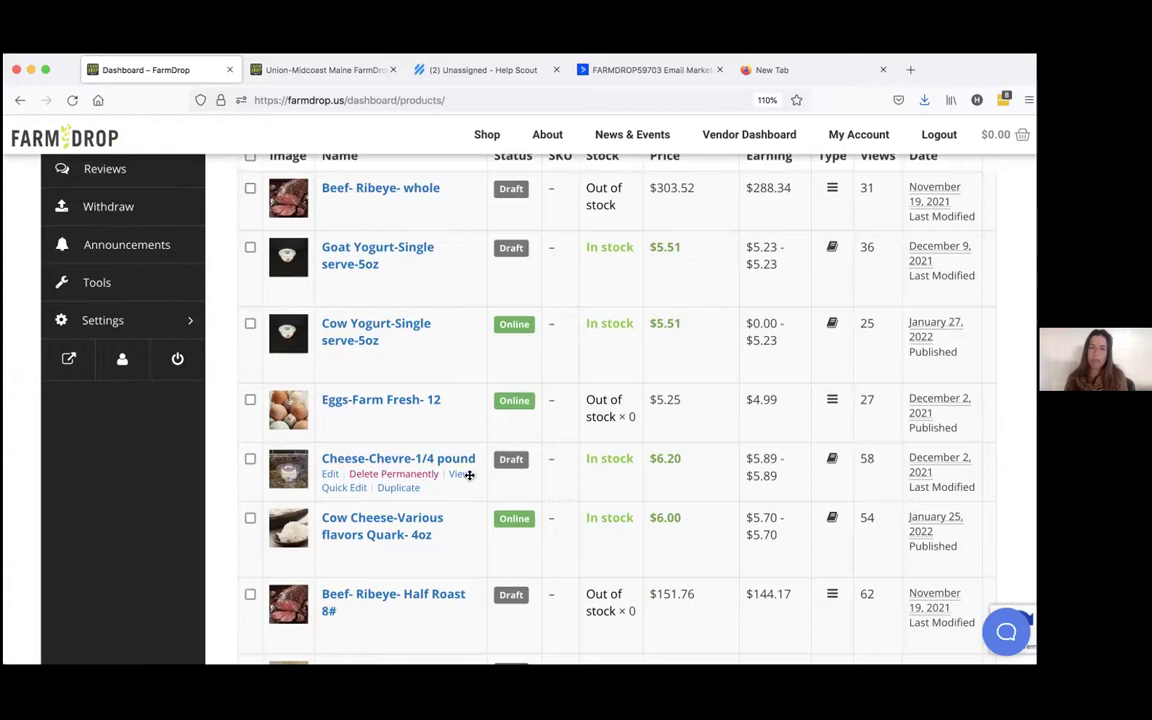
pyautogui.scroll(3, 417, 327)
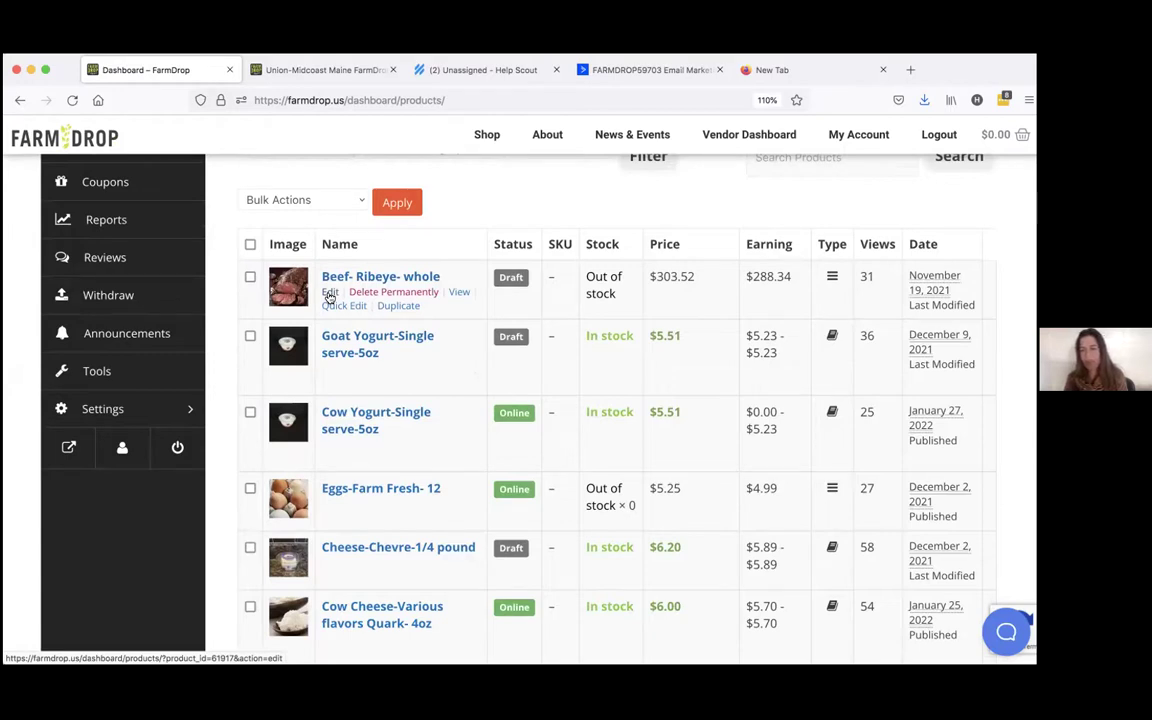
# Open the Beef- Ribeye- whole product for editing and examine its price, category, storage, descriptions, inventory and attributes.
pyautogui.click(330, 294)
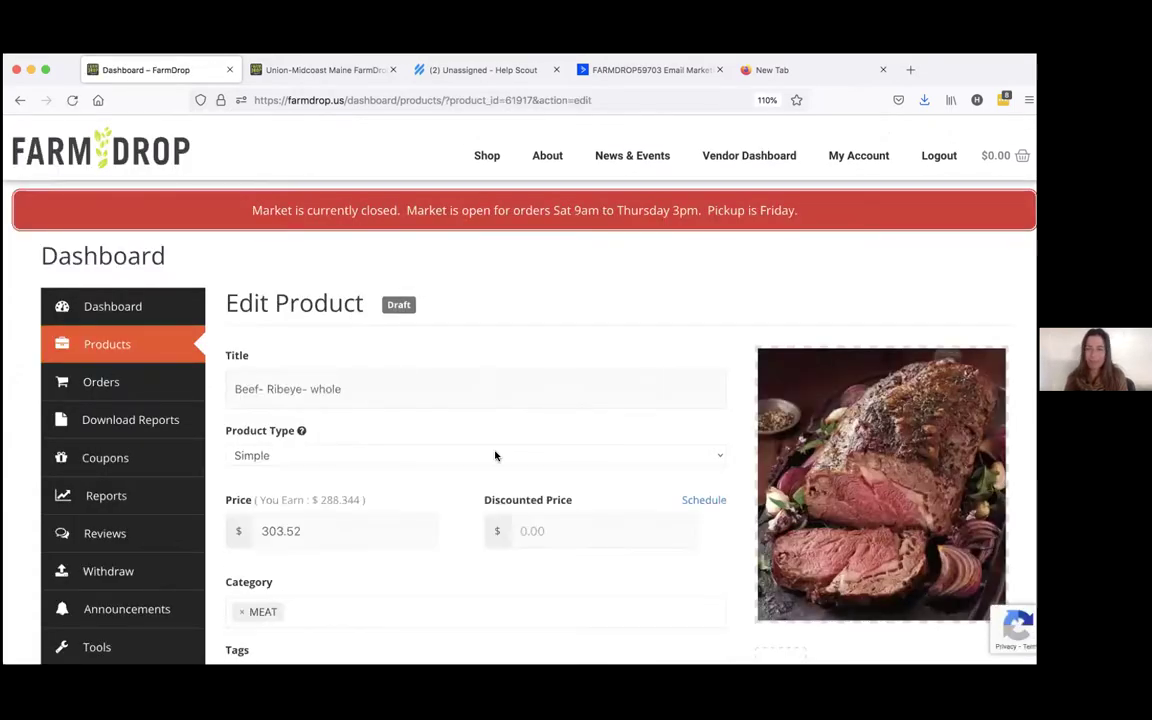
pyautogui.scroll(-1, 495, 456)
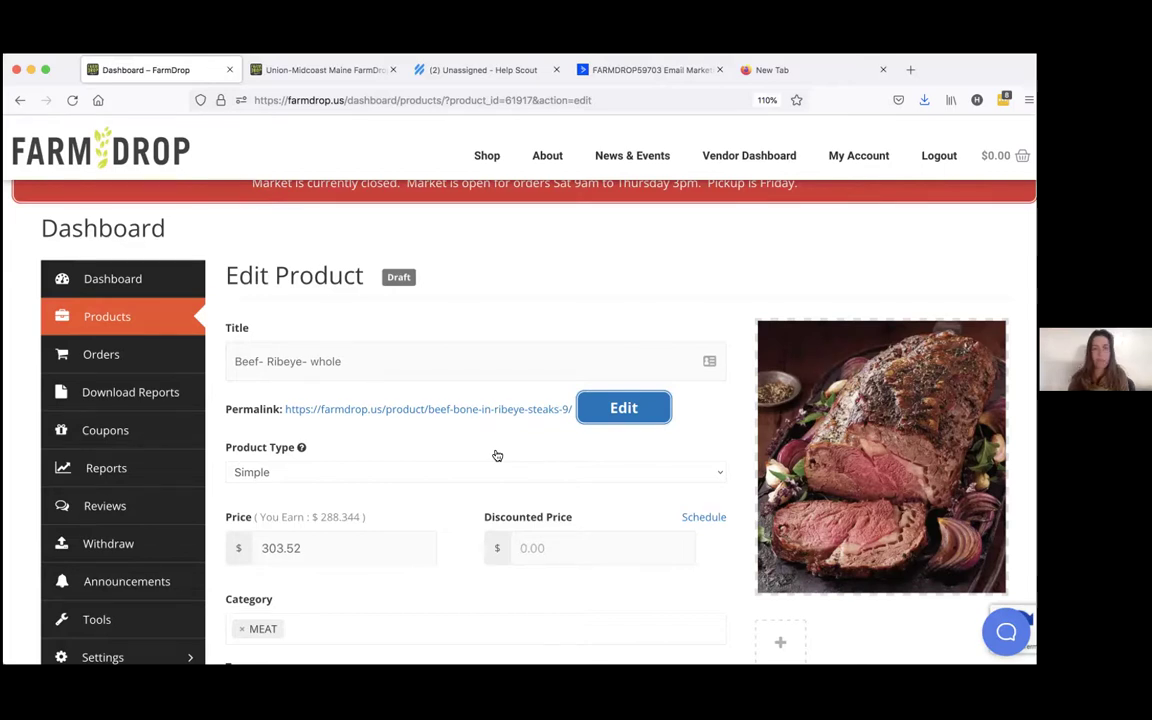
pyautogui.scroll(-2, 469, 345)
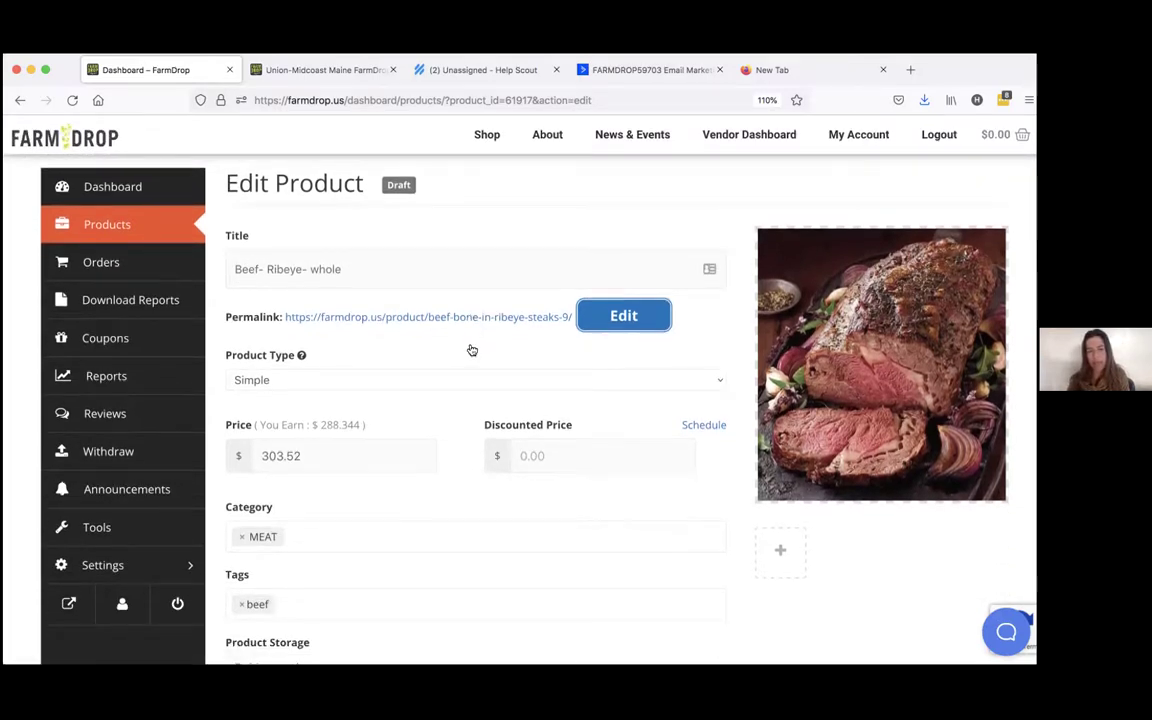
pyautogui.scroll(-5, 472, 350)
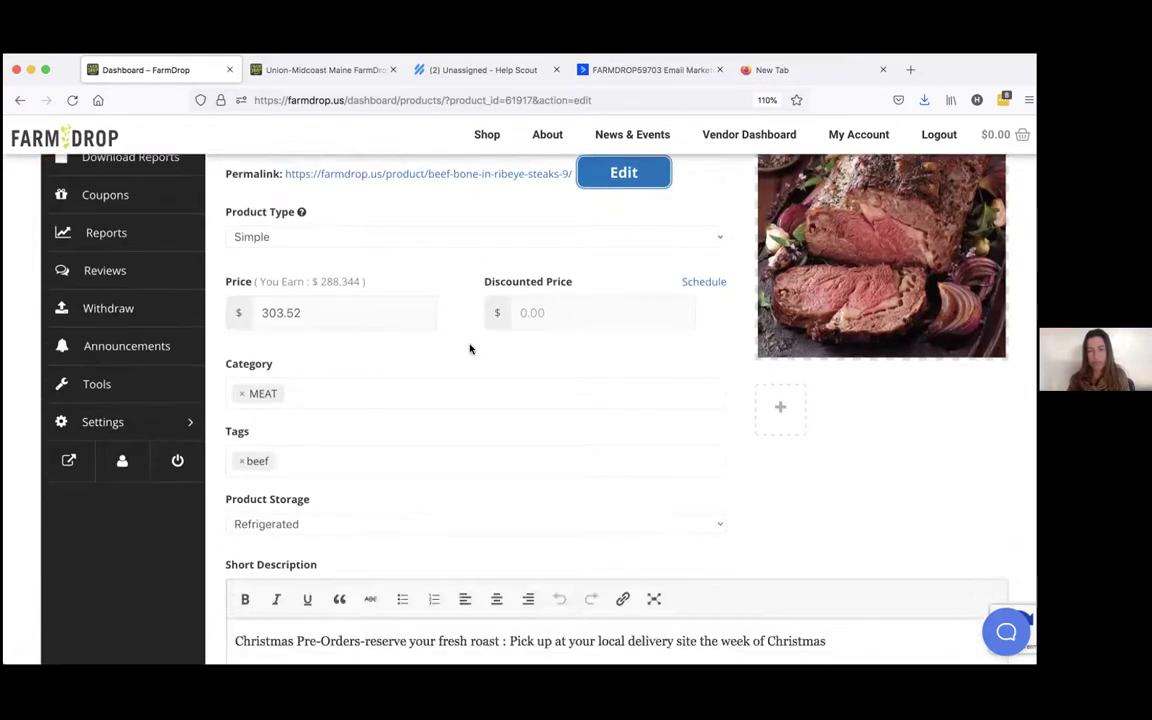
pyautogui.scroll(-6, 469, 345)
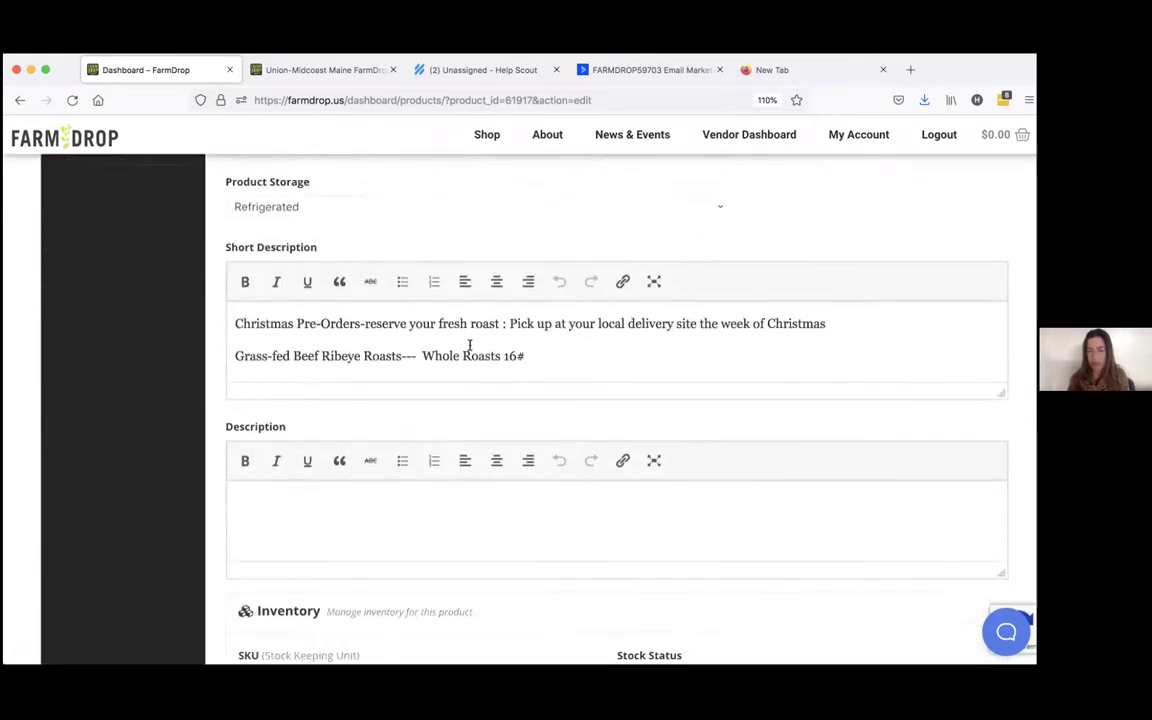
pyautogui.scroll(-10, 470, 468)
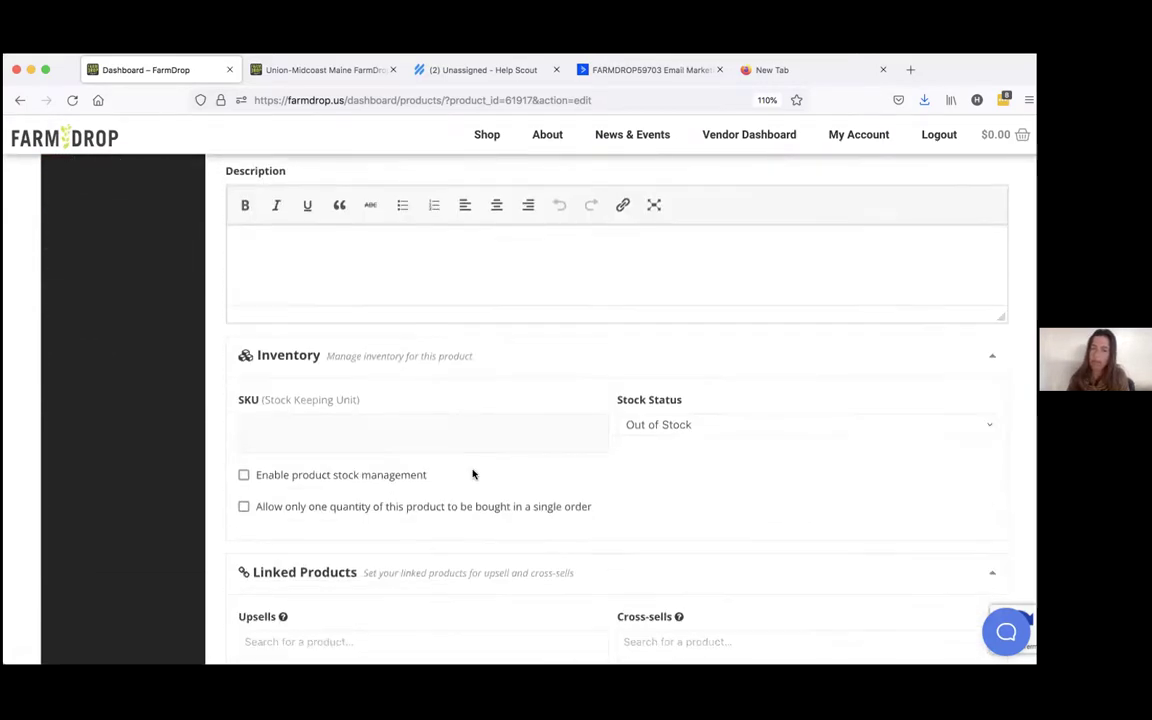
# Examine the ribeye product's discount and other options, customer pricing rules and inventory by user role.
pyautogui.scroll(-6, 473, 474)
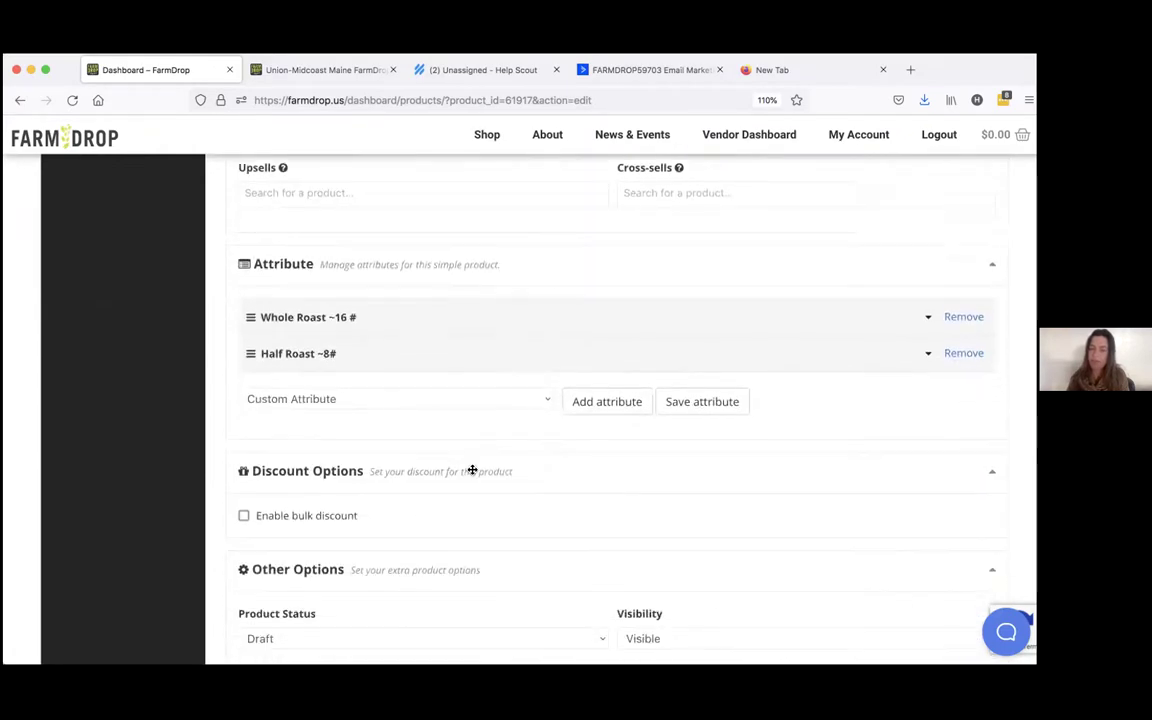
pyautogui.scroll(-4, 473, 474)
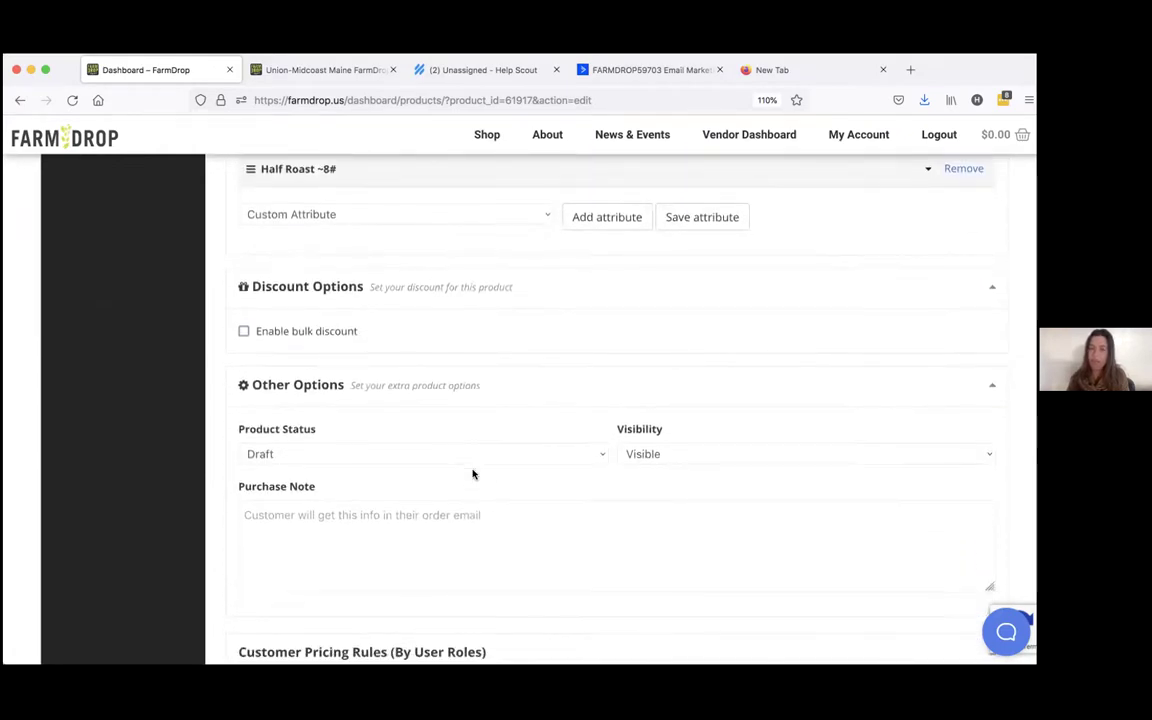
pyautogui.scroll(-3, 473, 474)
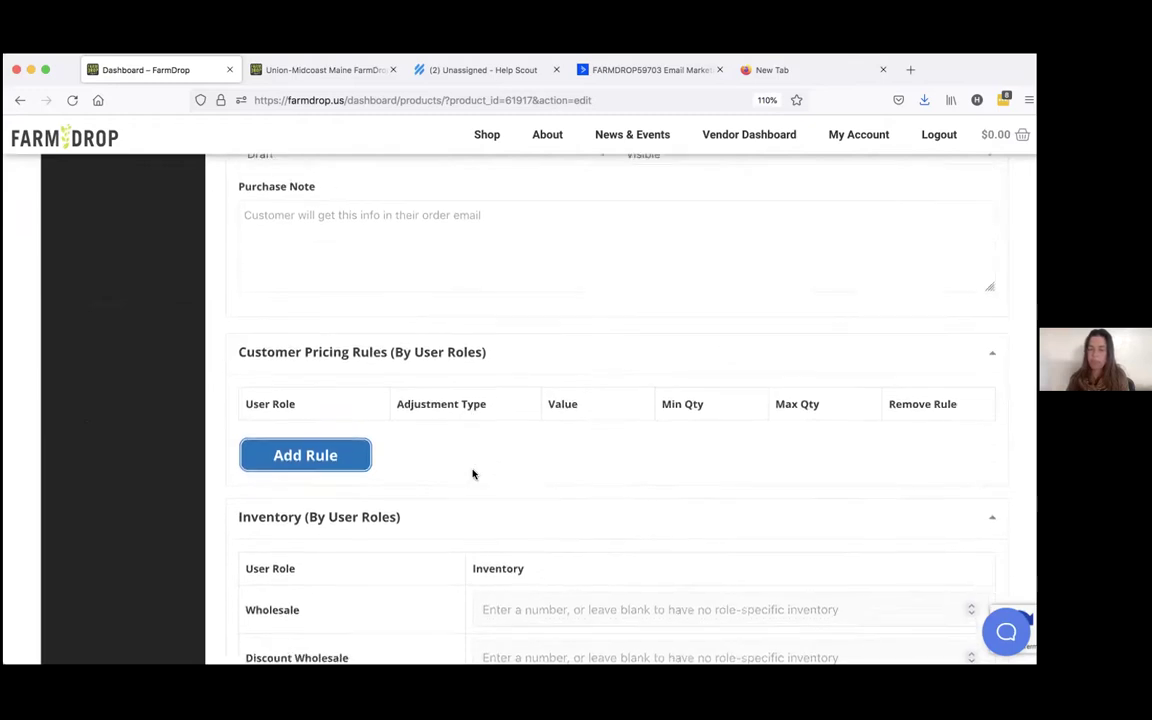
pyautogui.scroll(-2, 473, 474)
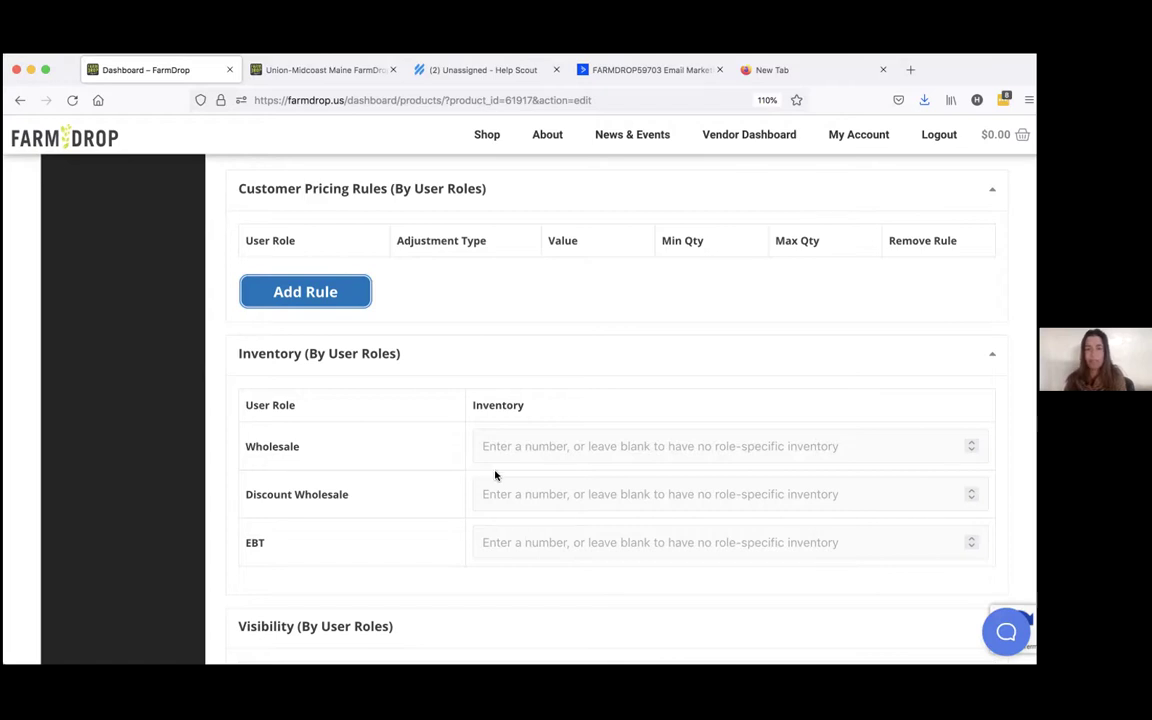
pyautogui.scroll(-1, 429, 468)
pyautogui.scroll(2, 429, 468)
pyautogui.scroll(5, 429, 468)
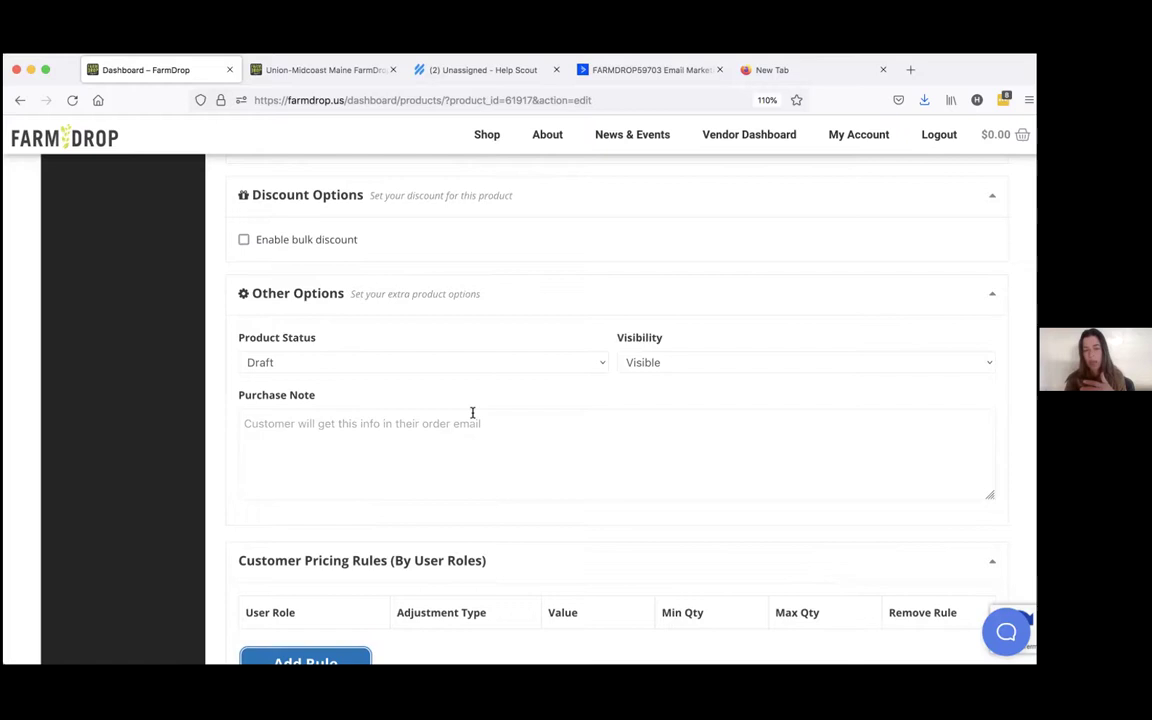
# Examine the ribeye product's role-based inventory fields and its visibility settings for Retail, Wholesale, Discount Wholesale and EBT.
pyautogui.scroll(-6, 472, 412)
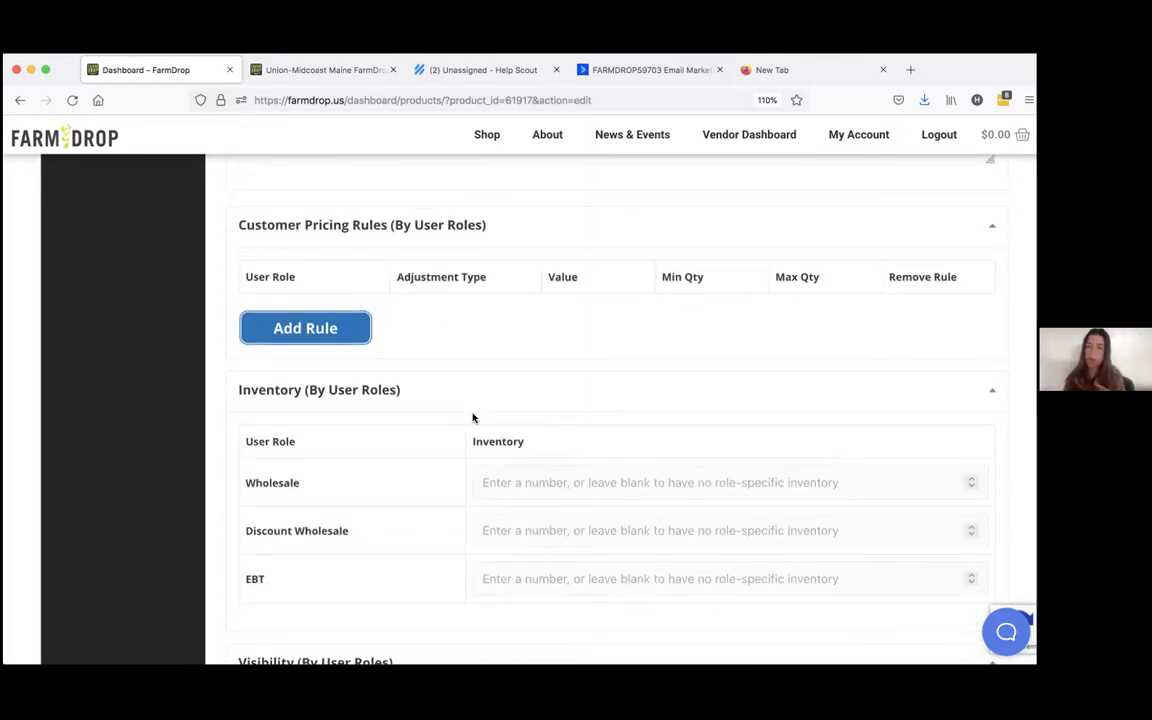
pyautogui.scroll(-1, 473, 418)
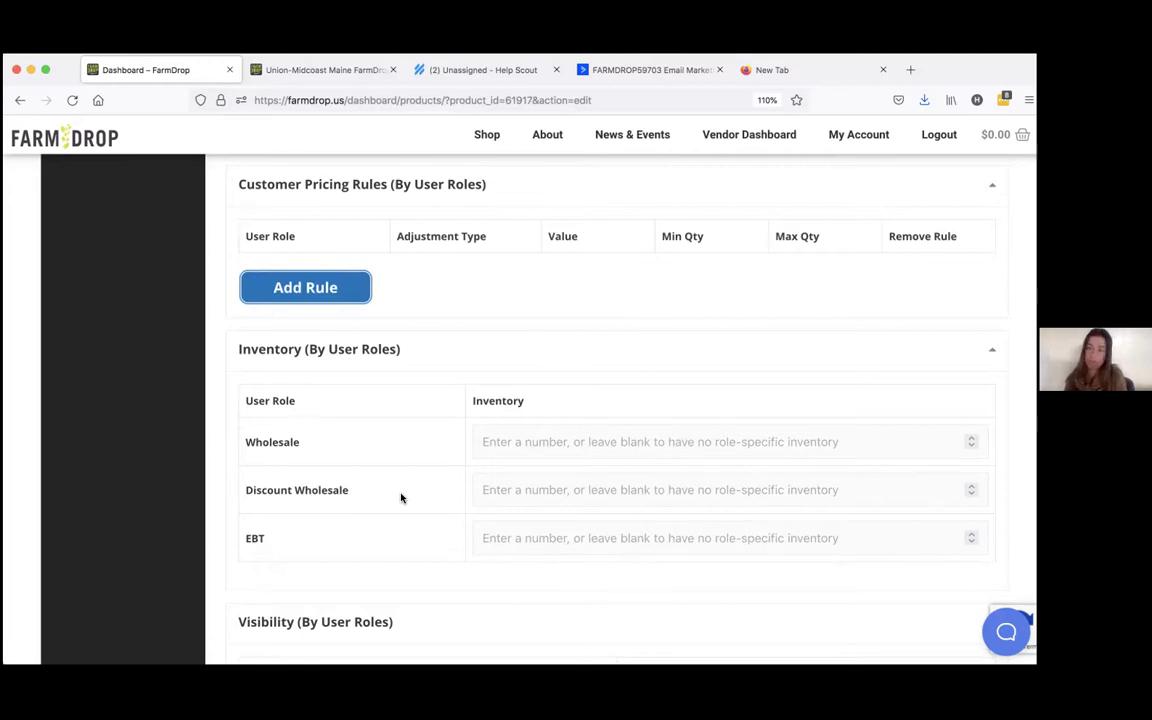
pyautogui.scroll(-1, 401, 498)
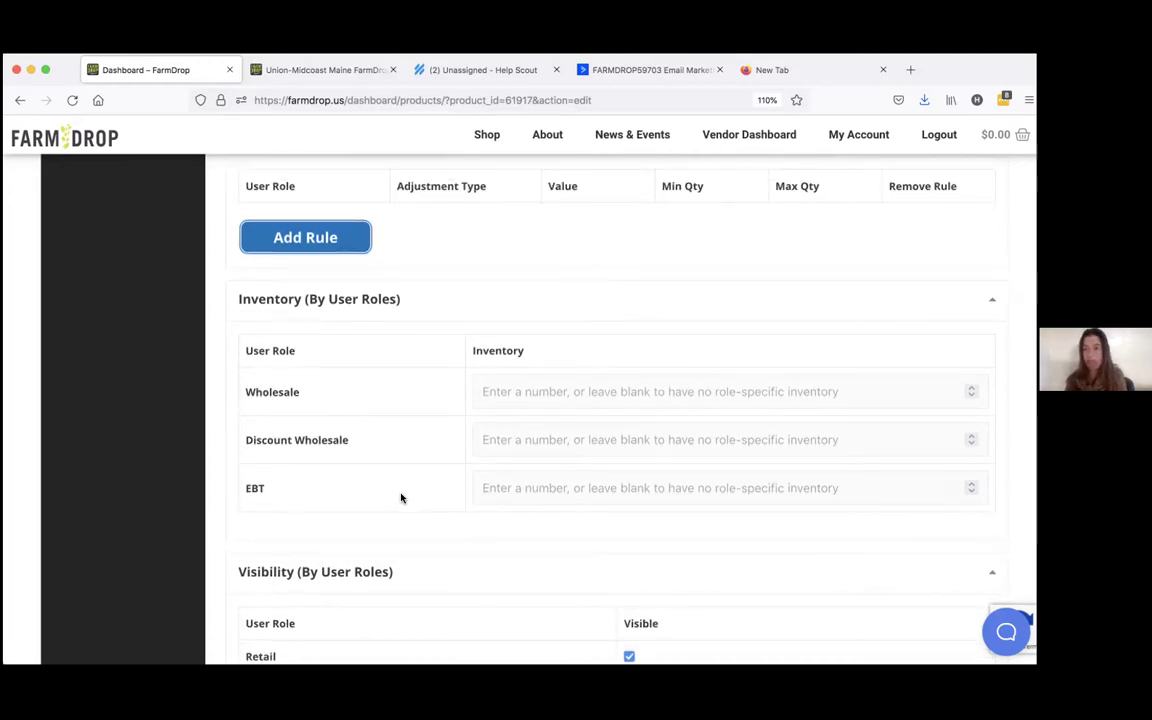
pyautogui.scroll(-2, 401, 498)
pyautogui.scroll(-2, 401, 498)
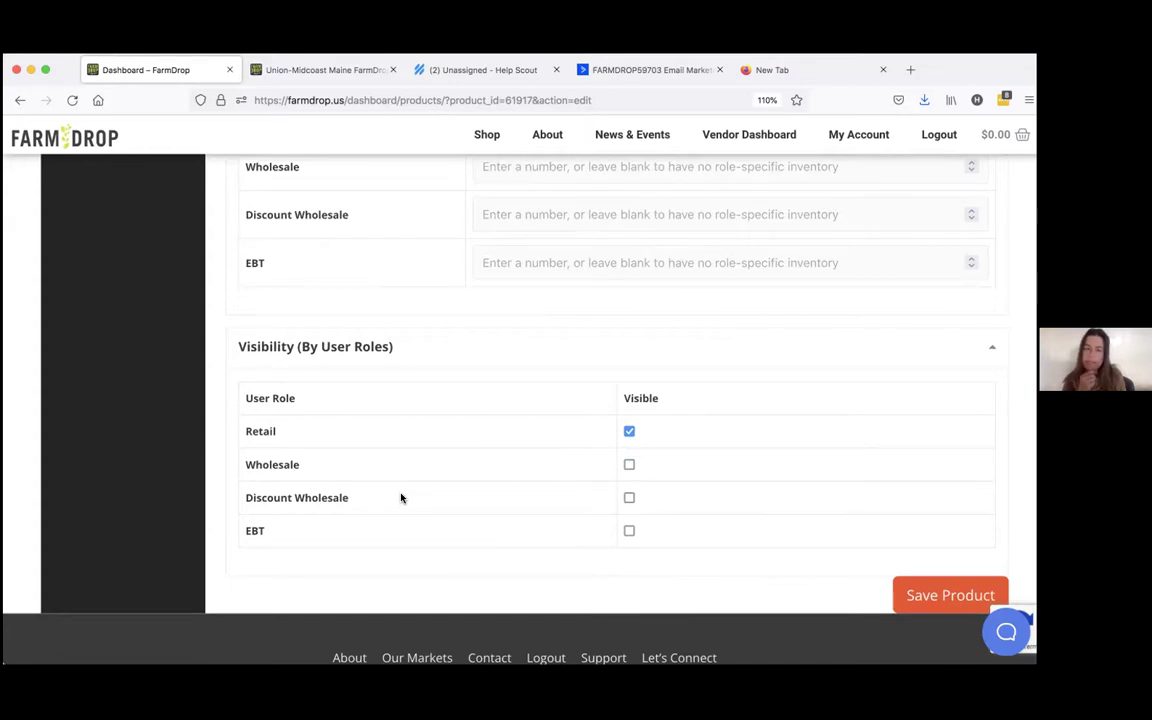
pyautogui.scroll(10, 401, 497)
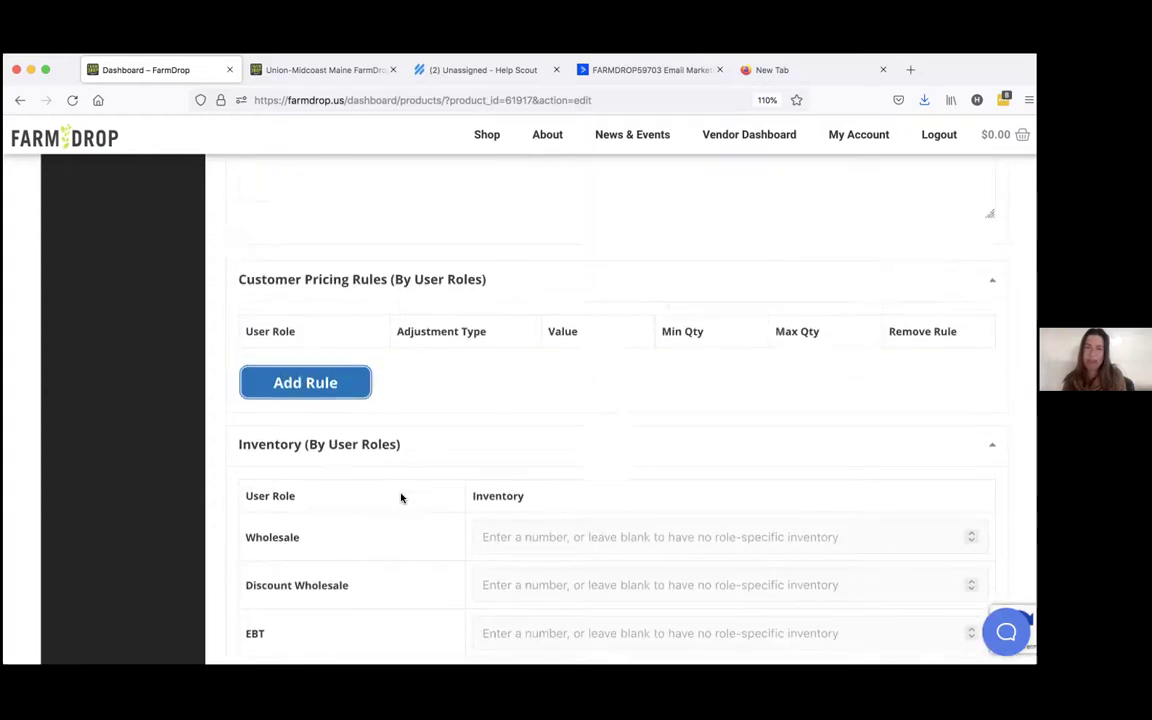
pyautogui.scroll(2, 401, 497)
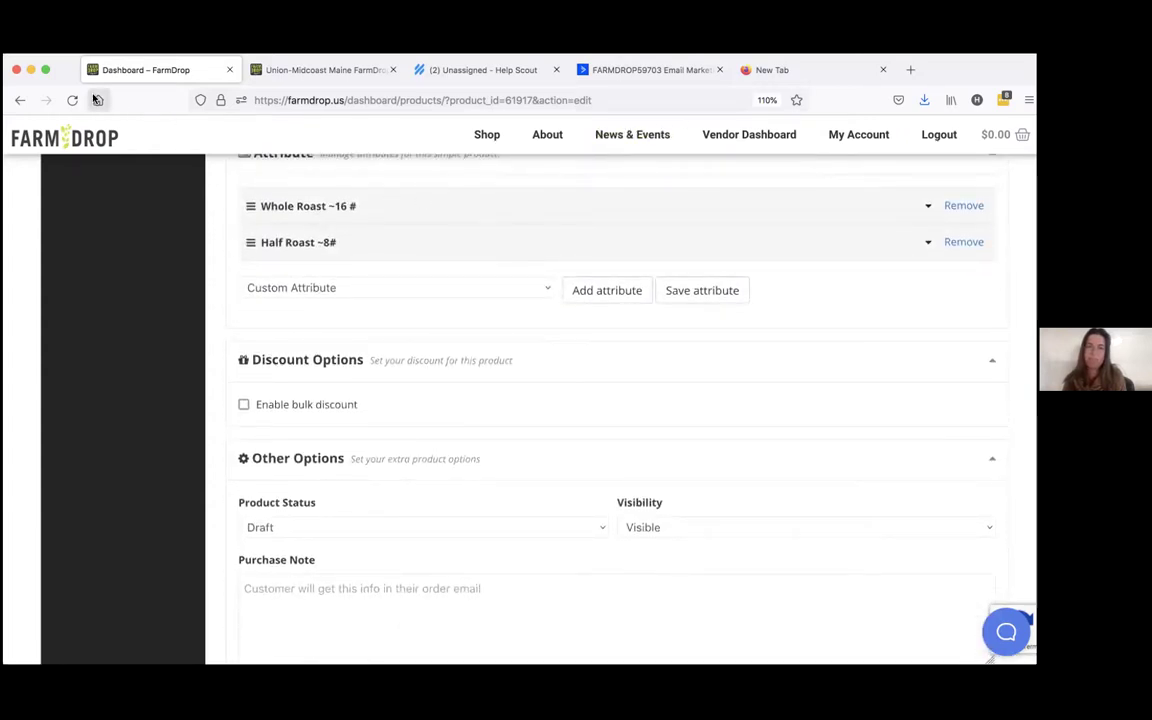
# Switch to the Union-Midcoast Maine FarmDrop landing page.
pyautogui.click(296, 72)
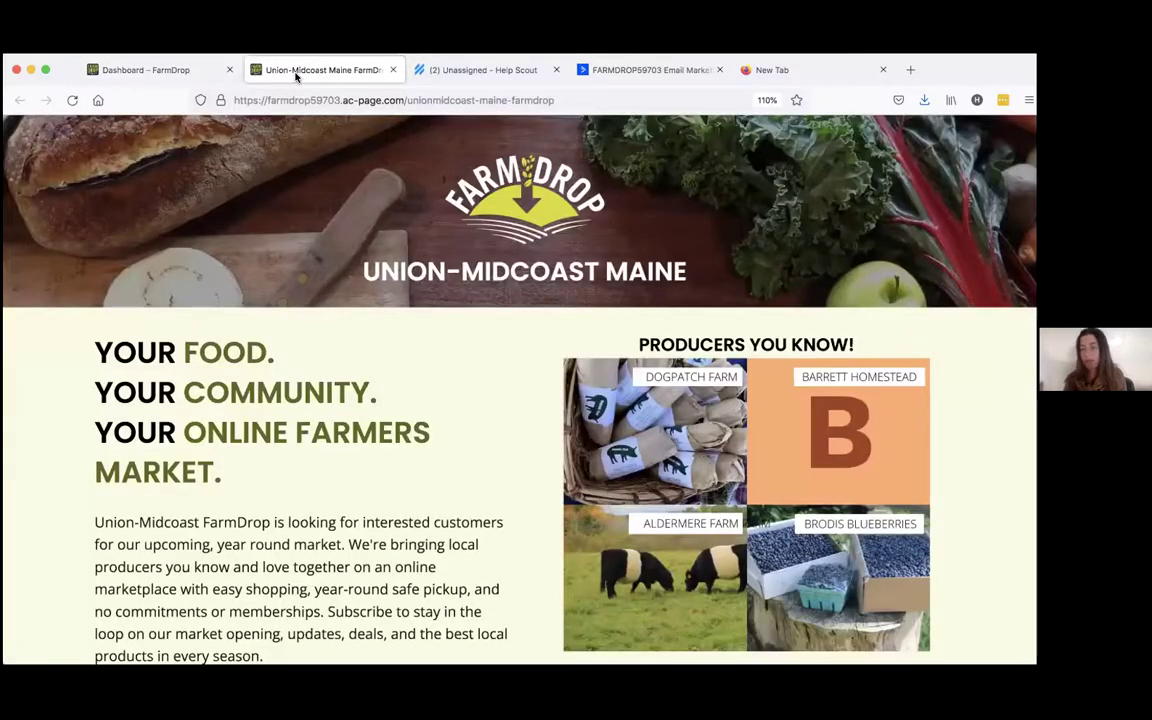